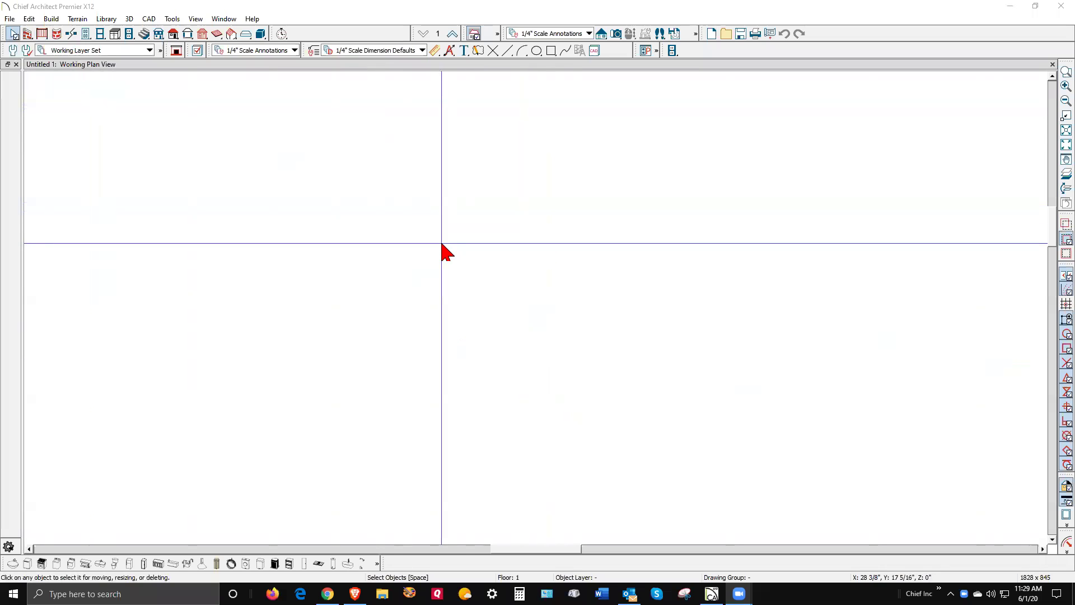
# Step: Draw four straight exterior walls forming a 45'-4" by 14'-10" rectangle on the first floor
pyautogui.click(27, 34)
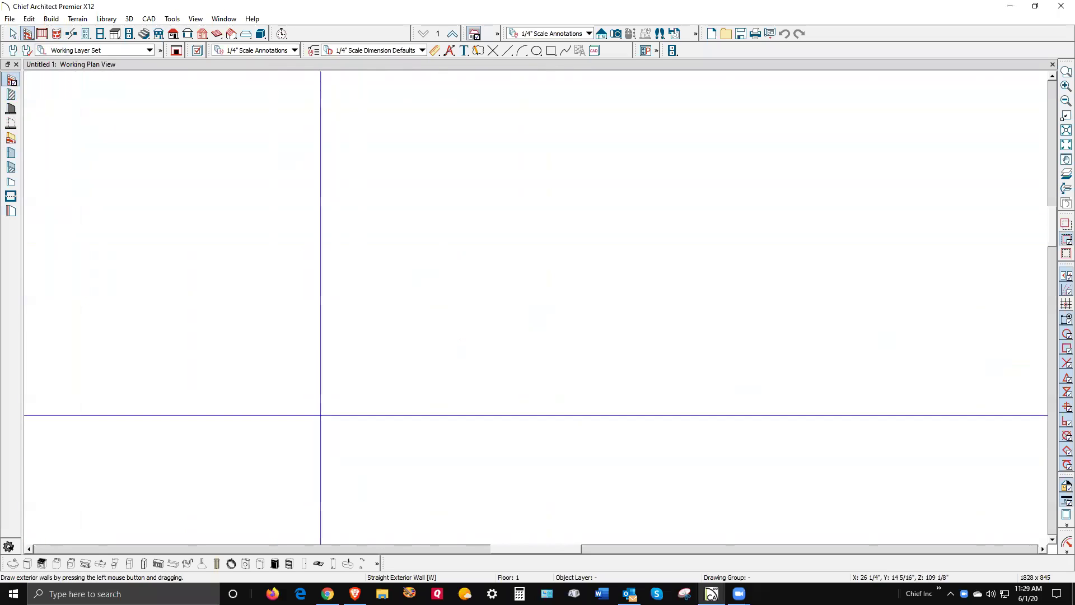
pyautogui.scroll(-5, 336, 275)
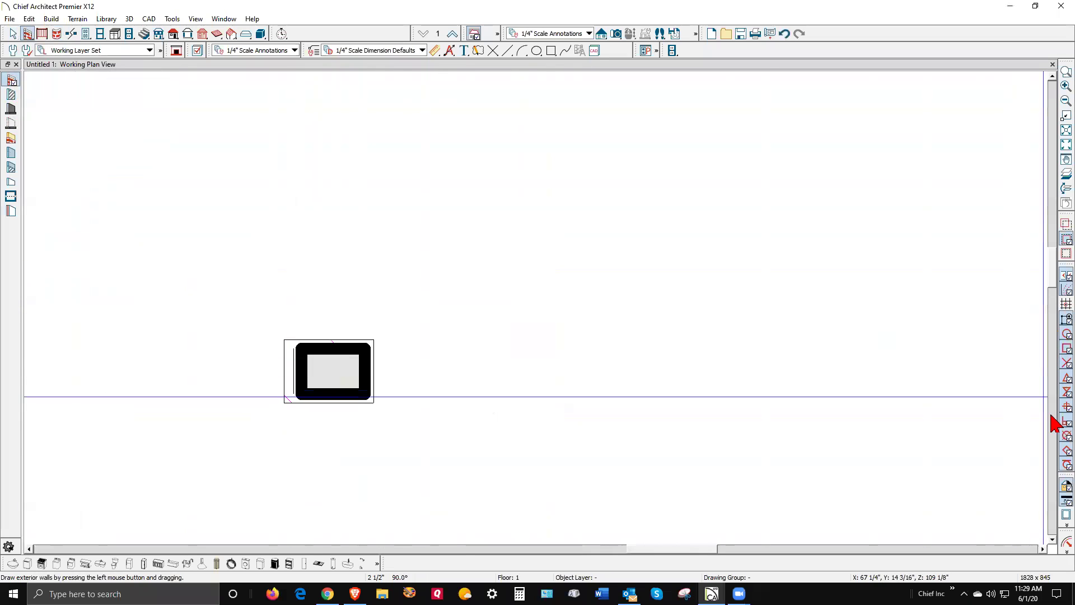
pyautogui.click(1060, 504)
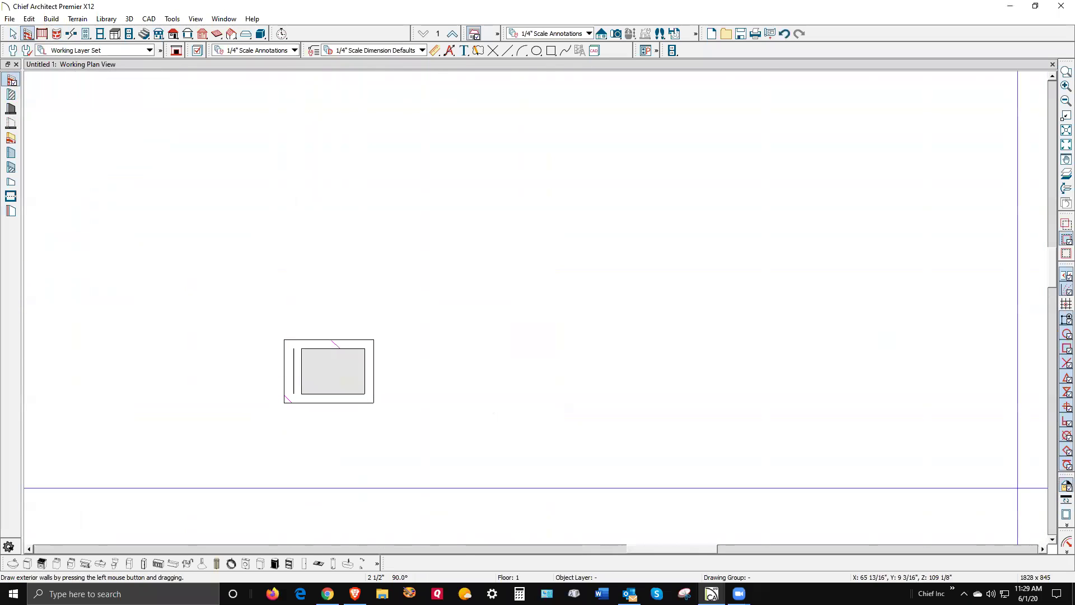
pyautogui.scroll(-2, 313, 386)
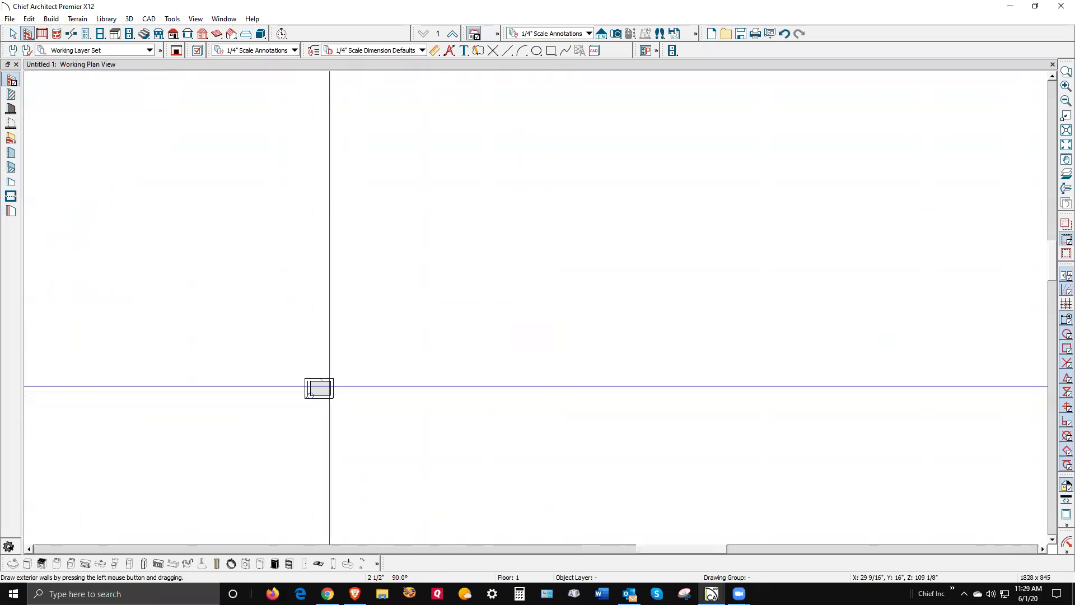
pyautogui.click(311, 400)
pyautogui.scroll(-1, 316, 403)
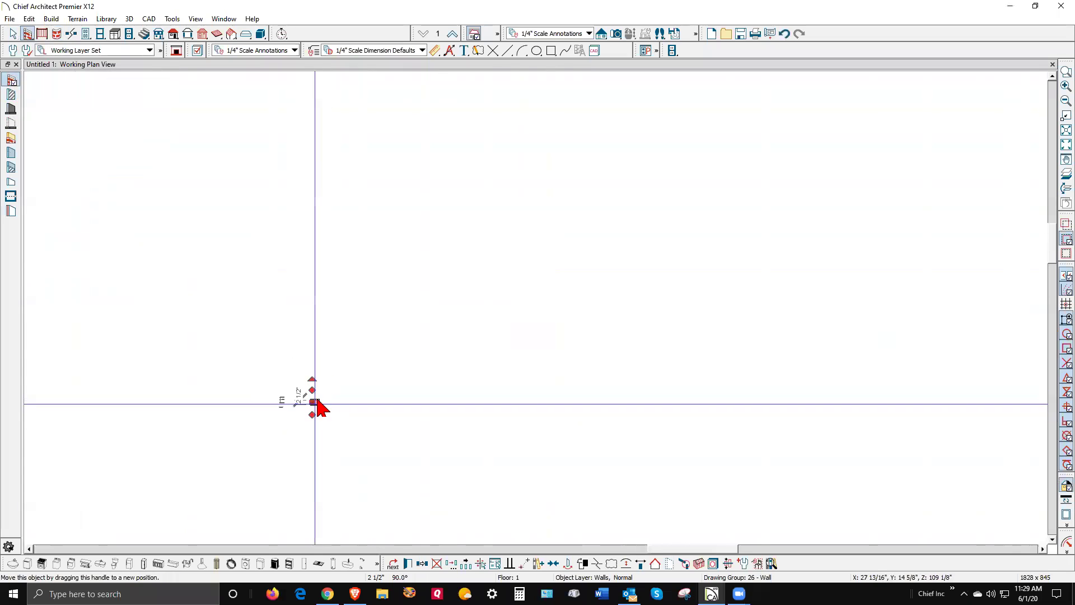
pyautogui.scroll(-1, 314, 401)
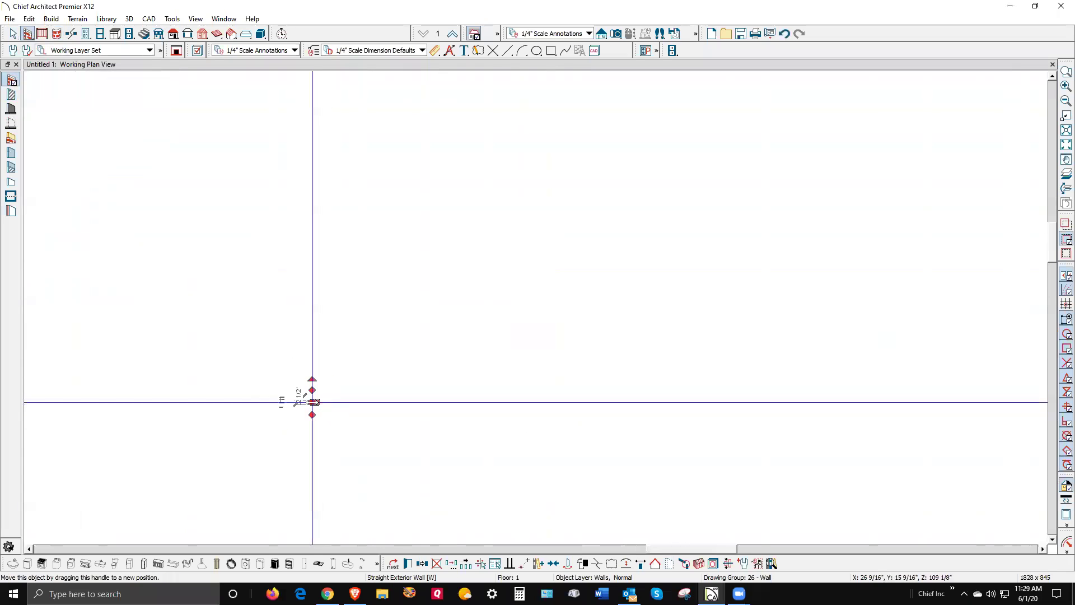
pyautogui.moveTo(315, 402); pyautogui.dragTo(276, 178)
pyautogui.scroll(-4, 173, 415)
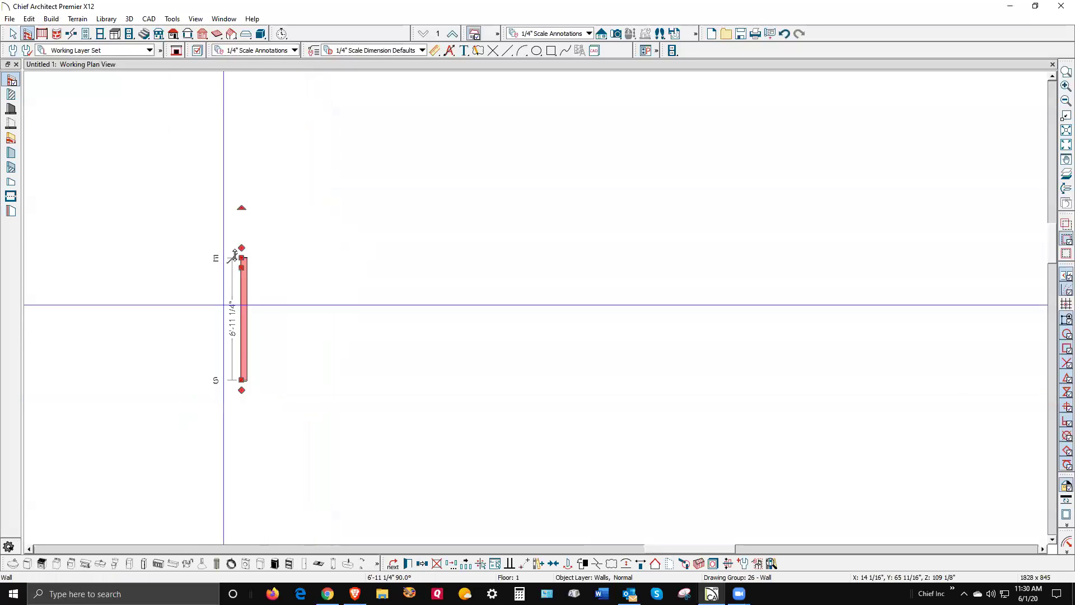
pyautogui.moveTo(236, 269); pyautogui.dragTo(435, 175)
pyautogui.moveTo(502, 162)
pyautogui.mouseDown()
pyautogui.moveTo(783, 179)
pyautogui.moveTo(796, 293)
pyautogui.moveTo(778, 358)
pyautogui.moveTo(287, 342)
pyautogui.moveTo(235, 355)
pyautogui.mouseUp()
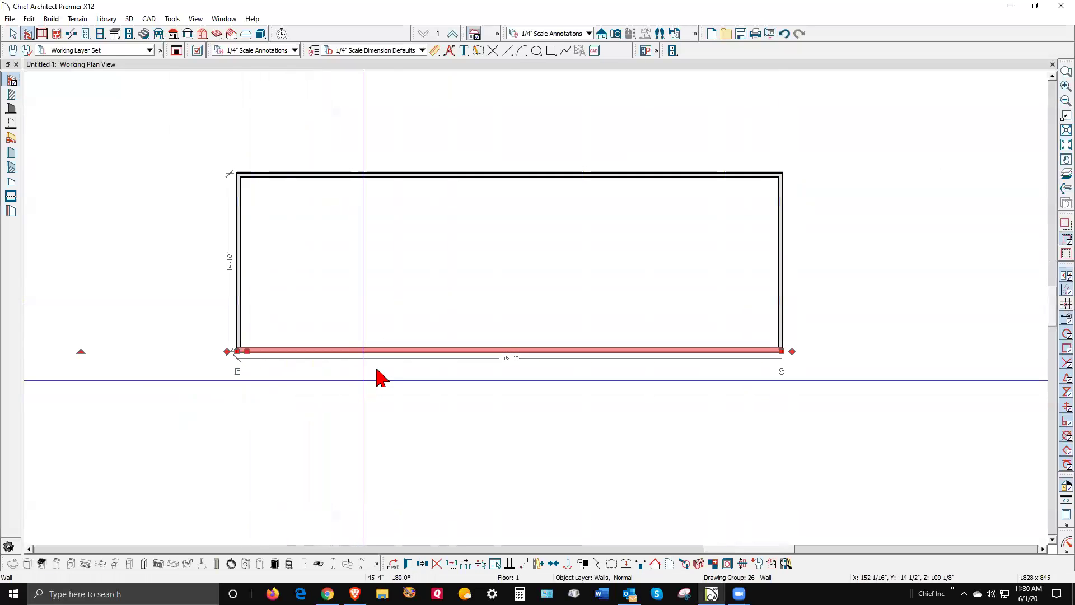
# Step: Change the bottom wall's 14'-10" depth dimension to 20', moving that wall down
pyautogui.click(347, 357)
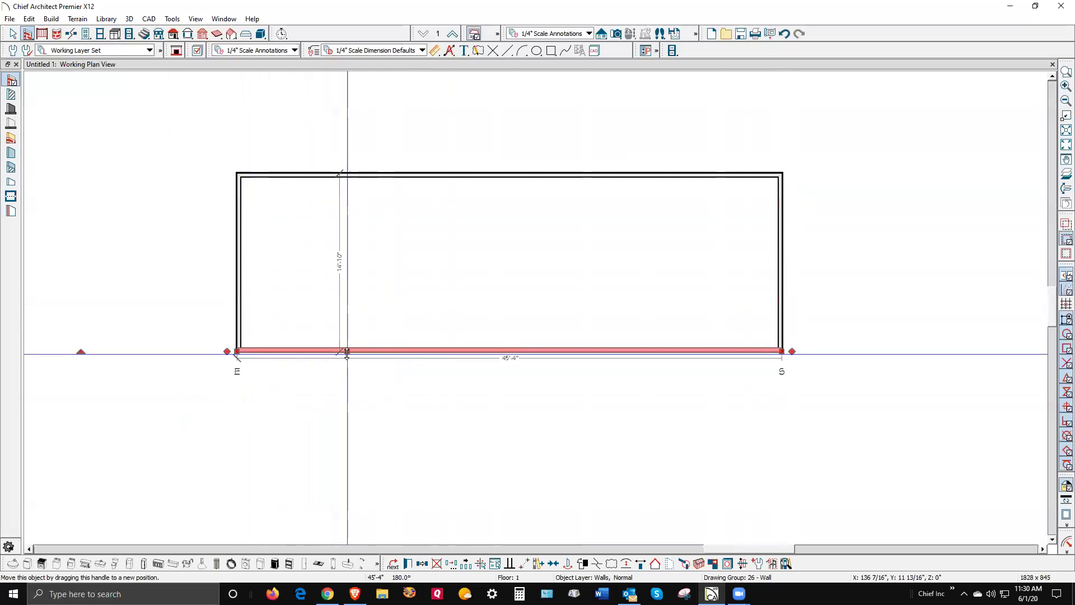
pyautogui.click(167, 284)
pyautogui.click(302, 351)
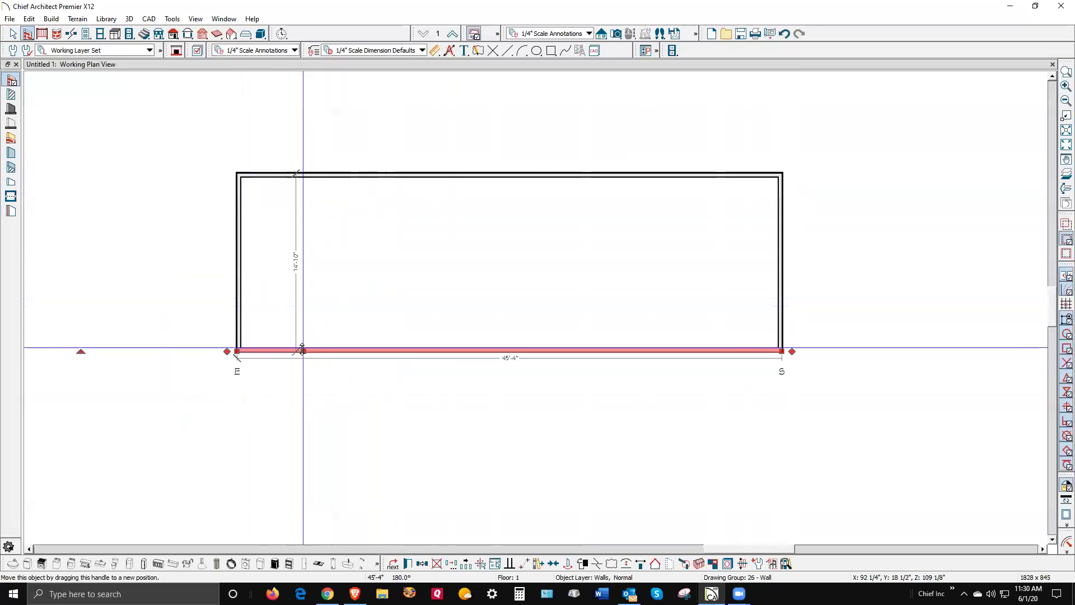
pyautogui.click(295, 263)
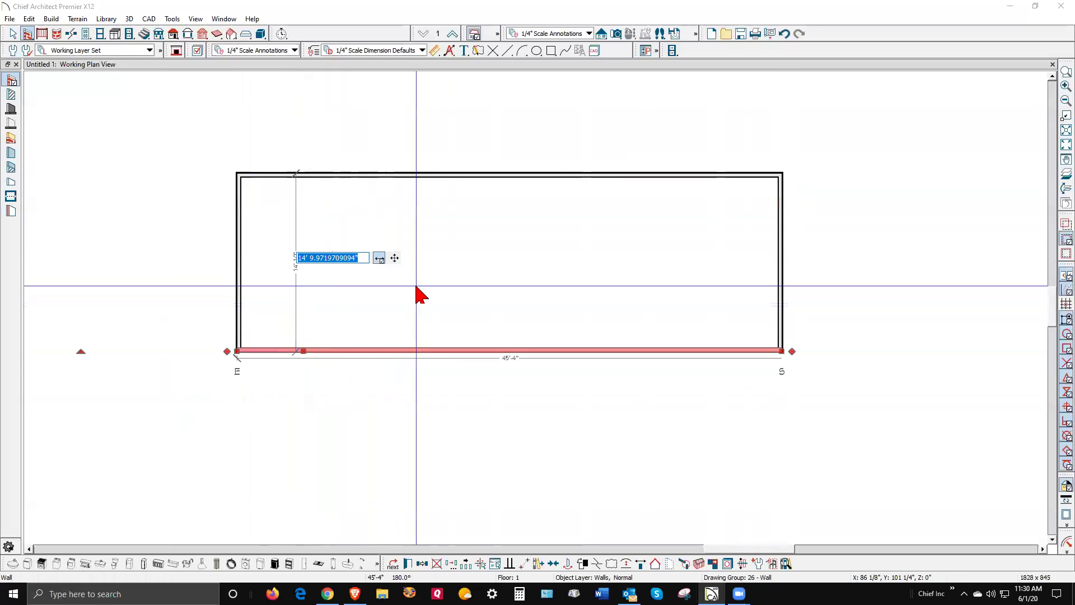
pyautogui.write("20'")
pyautogui.press('Return')
pyautogui.press('Escape')
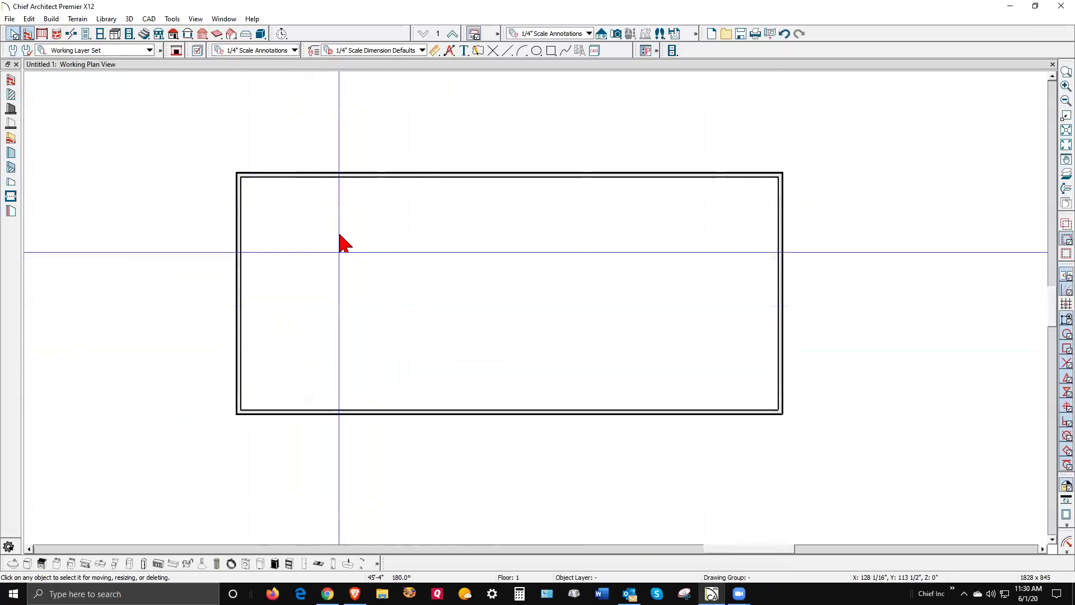
pyautogui.scroll(-1, 343, 242)
pyautogui.scroll(1, 412, 182)
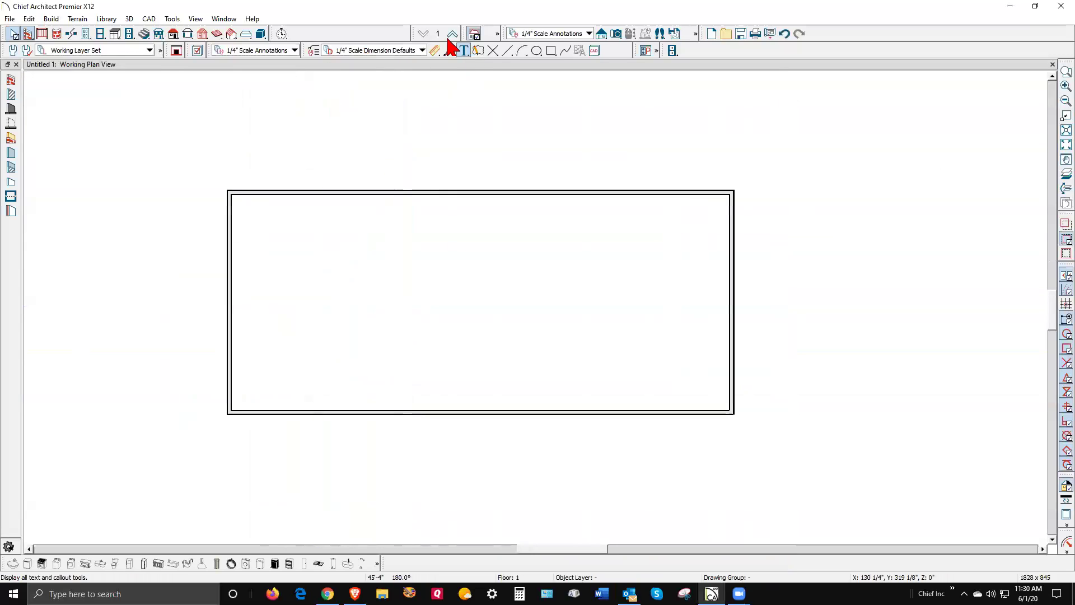
# Step: Build a new second floor derived from the 1st floor plan, keeping the default heights
pyautogui.click(51, 19)
pyautogui.moveTo(87, 94)
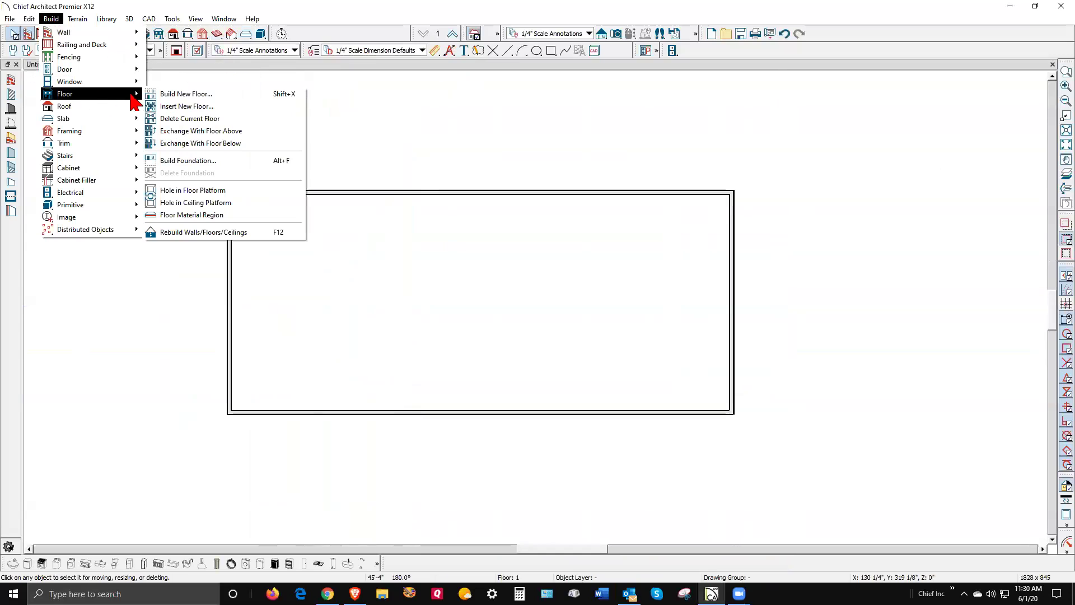
pyautogui.click(164, 94)
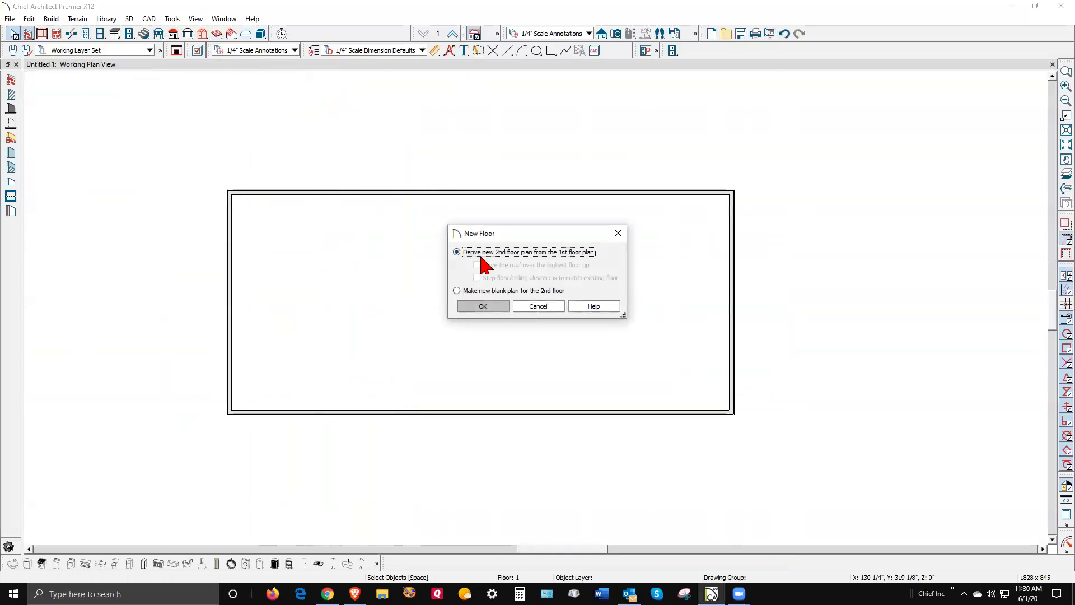
pyautogui.click(491, 309)
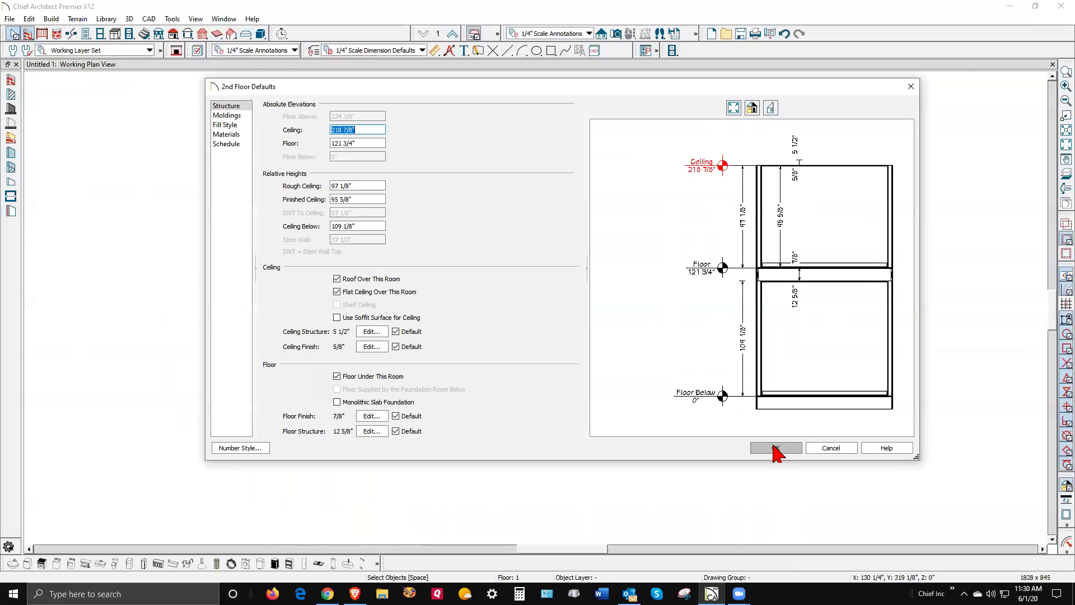
pyautogui.click(776, 447)
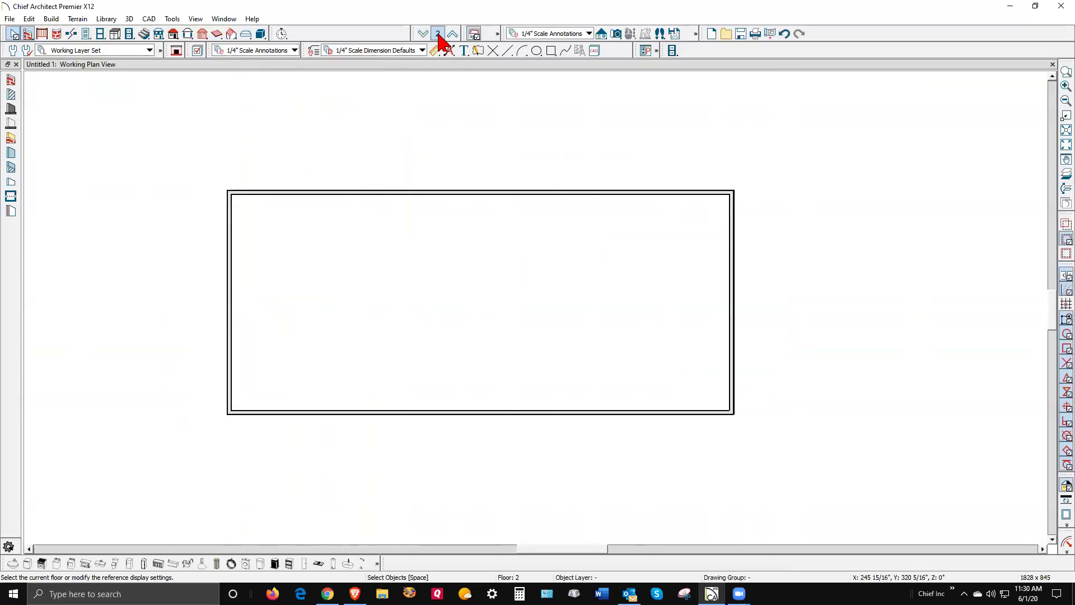
# Step: Reduce the second floor's 45'-4" width by 20' by moving its left wall inward
pyautogui.click(230, 324)
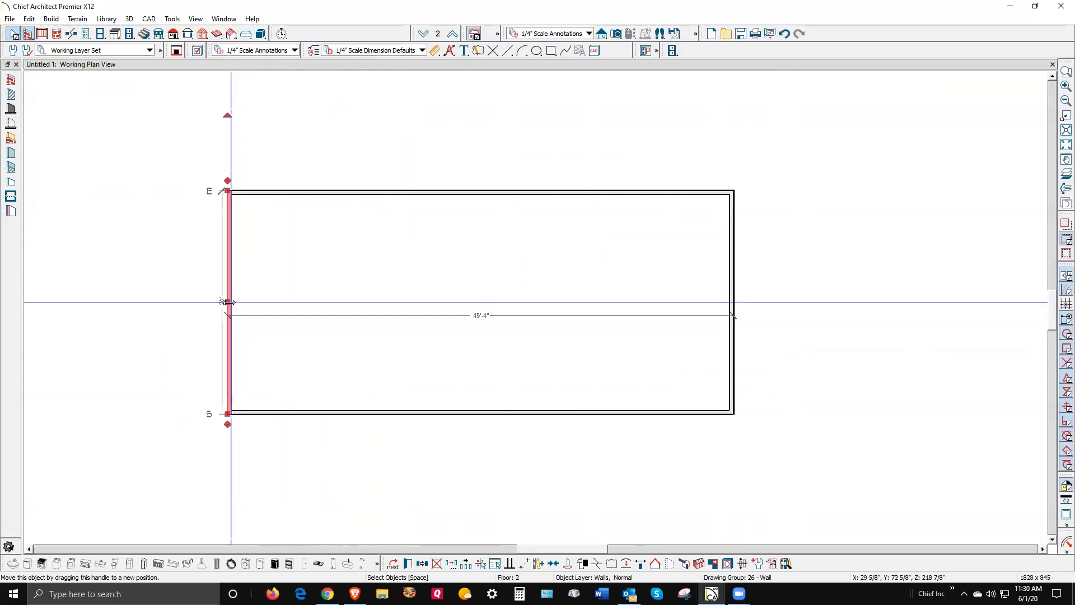
pyautogui.click(477, 317)
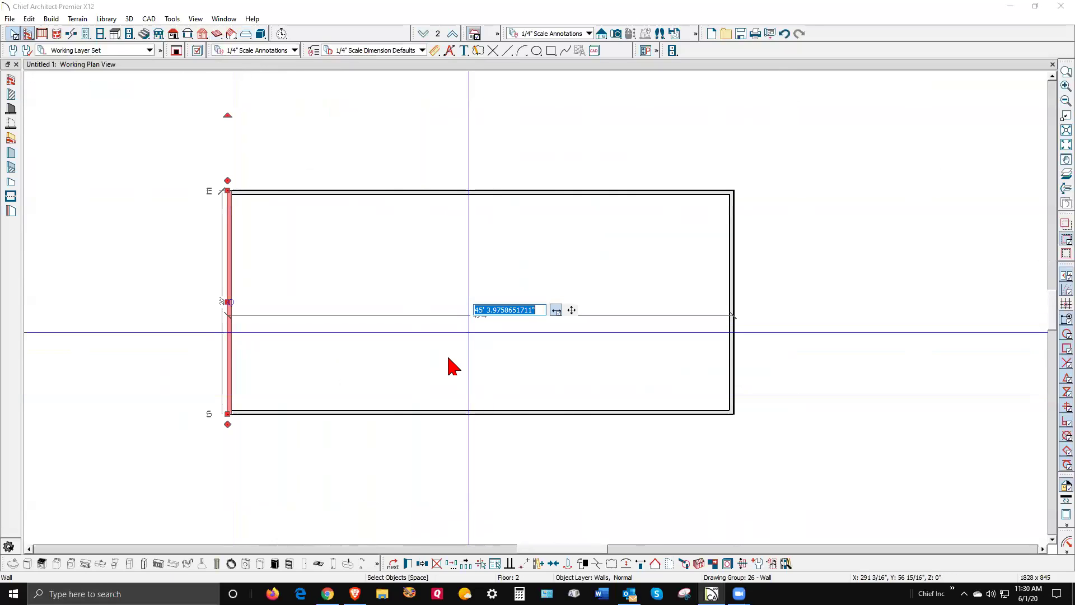
pyautogui.click(537, 311)
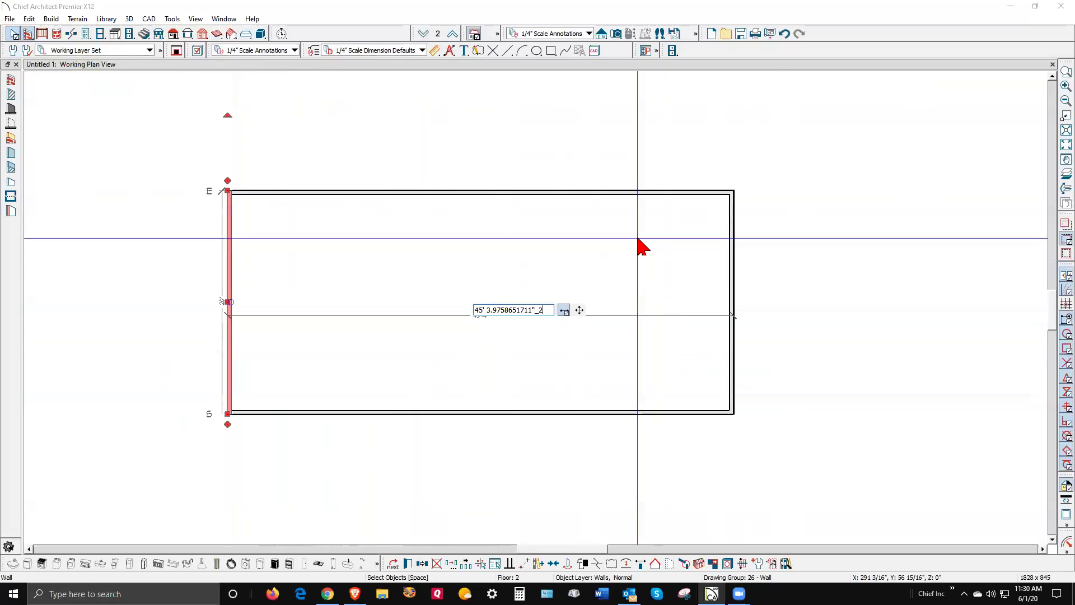
pyautogui.write("_20'")
pyautogui.press('Return')
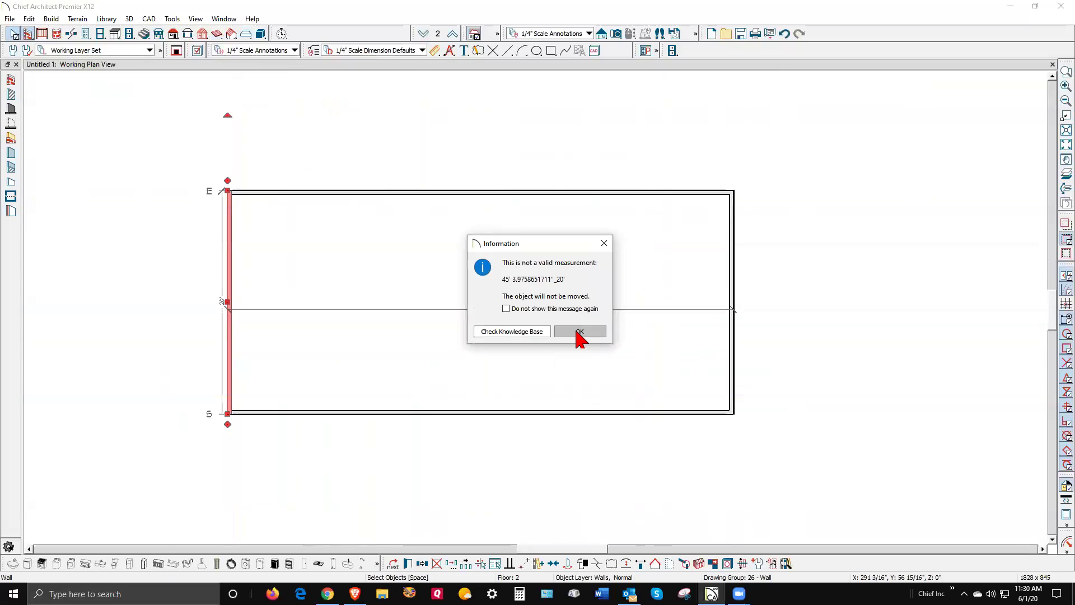
pyautogui.click(580, 332)
pyautogui.click(437, 314)
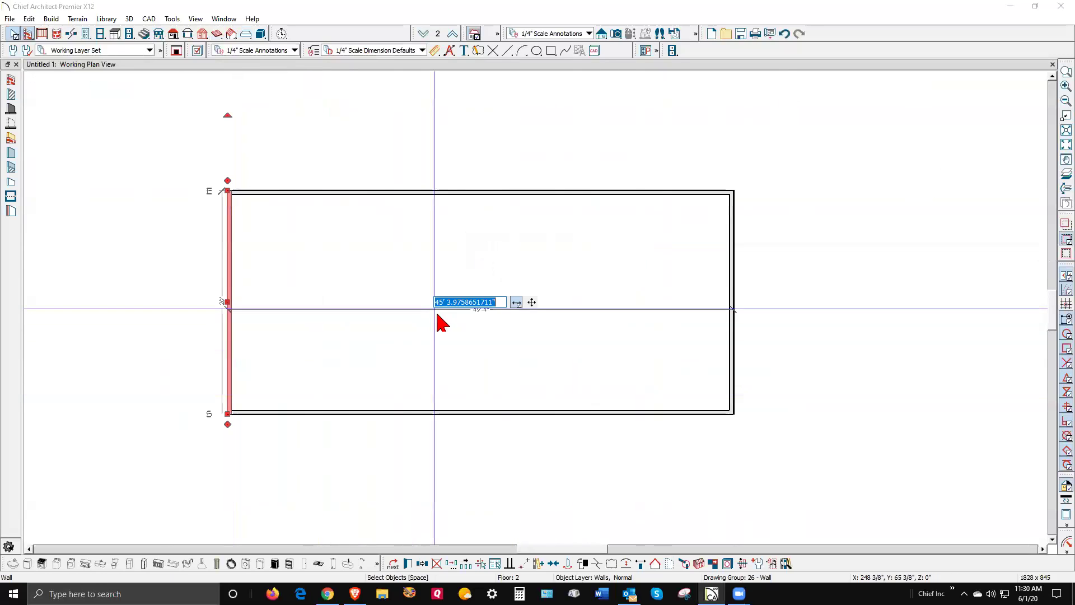
pyautogui.click(502, 303)
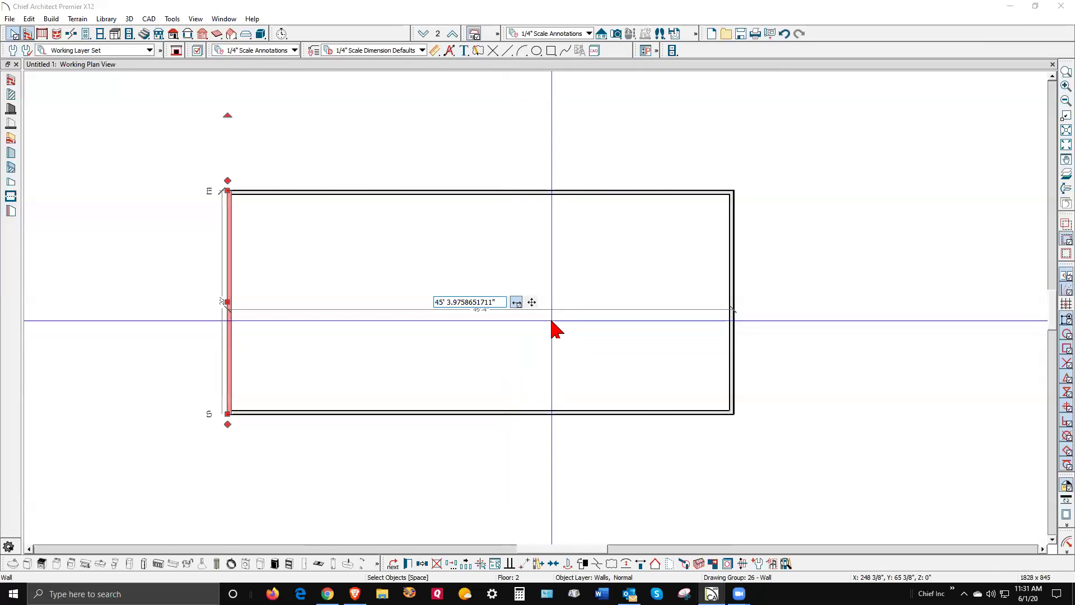
pyautogui.write('-20')
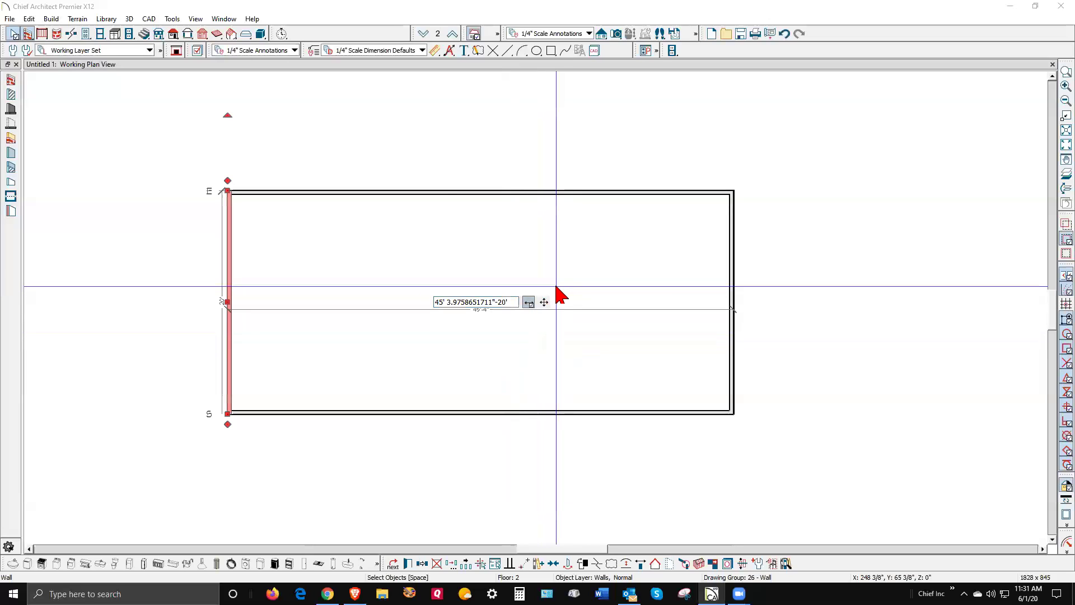
pyautogui.press('Return')
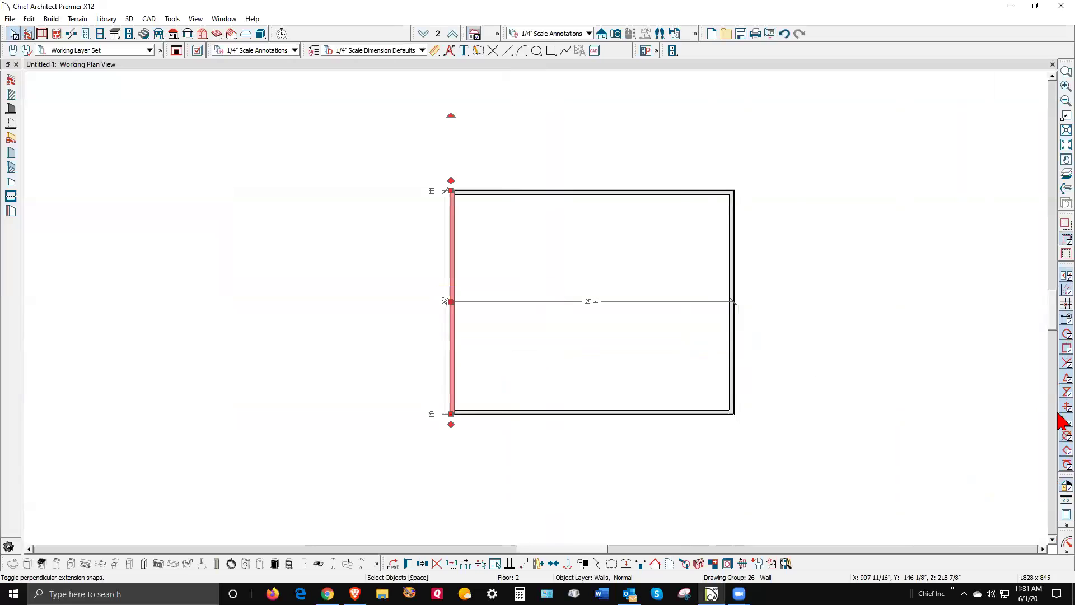
# Step: Build roof planes automatically over the second floor with a 10-in-12 pitch
pyautogui.click(1064, 226)
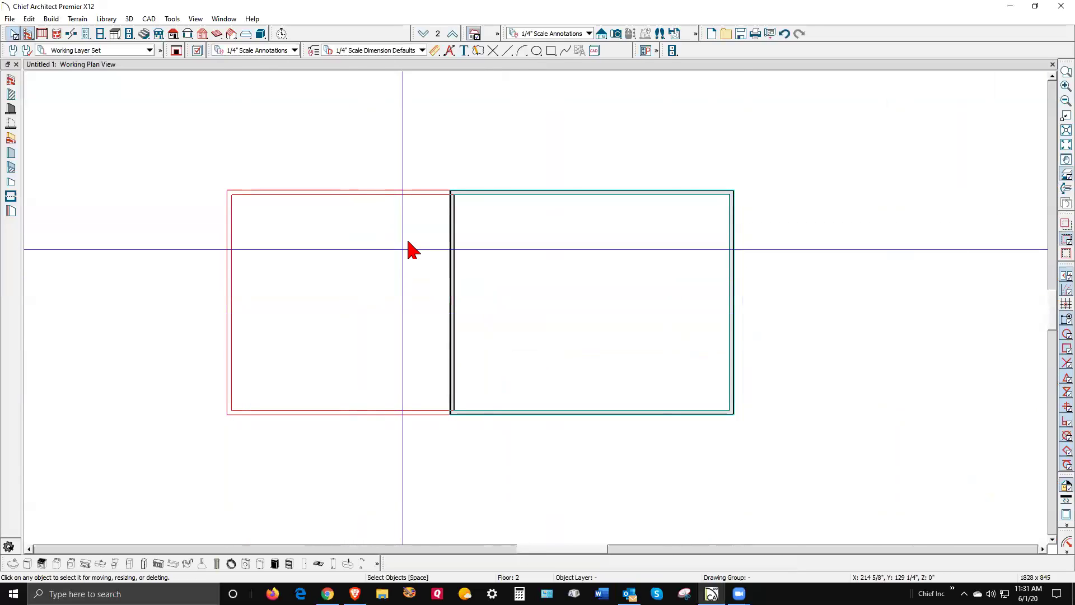
pyautogui.scroll(-1, 406, 213)
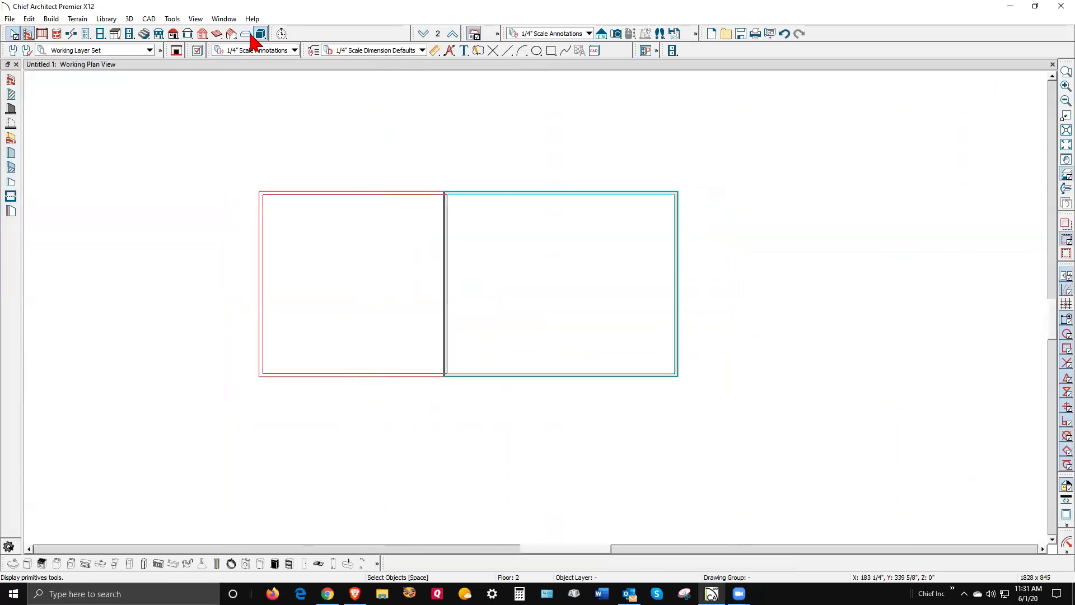
pyautogui.click(173, 34)
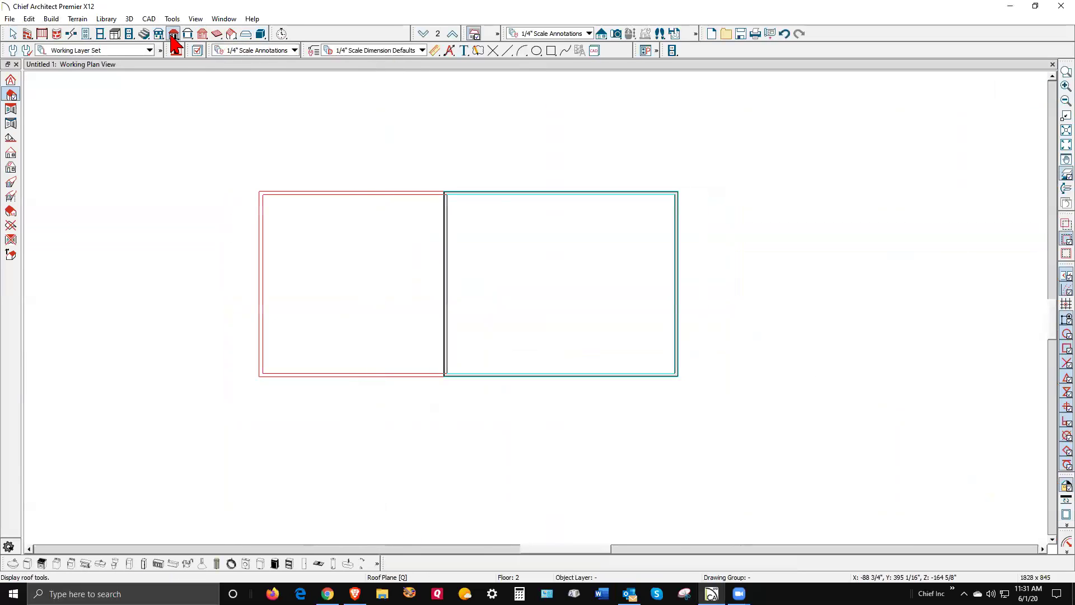
pyautogui.click(11, 94)
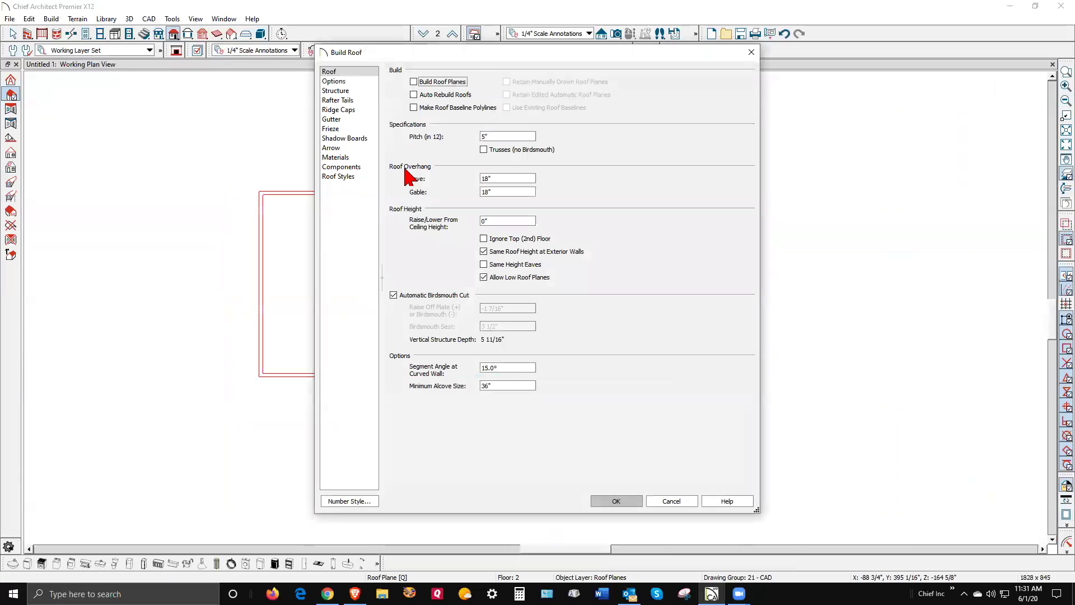
pyautogui.click(414, 81)
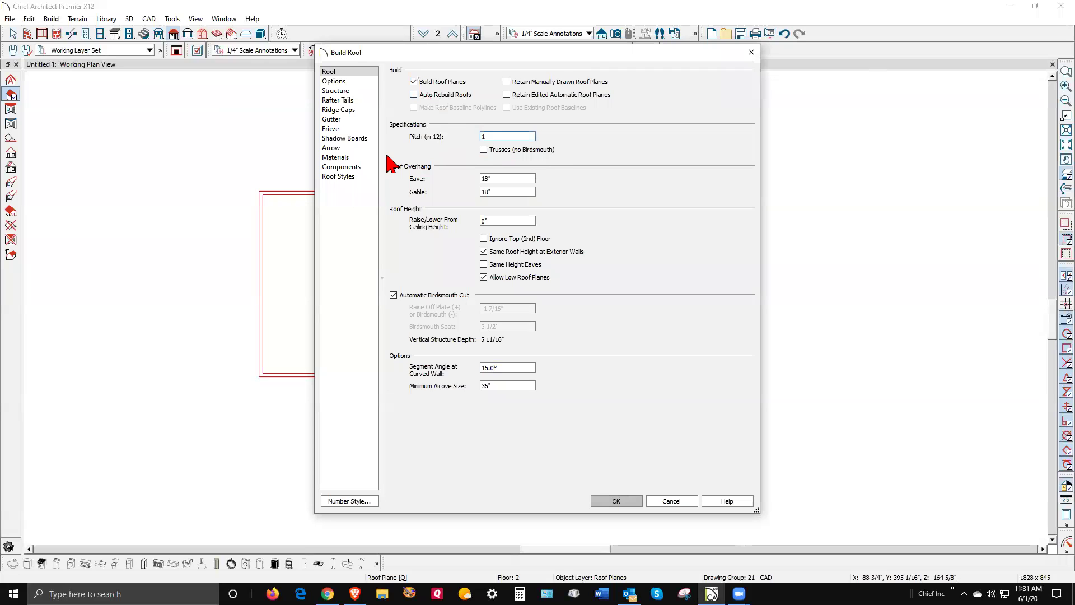
pyautogui.click(616, 502)
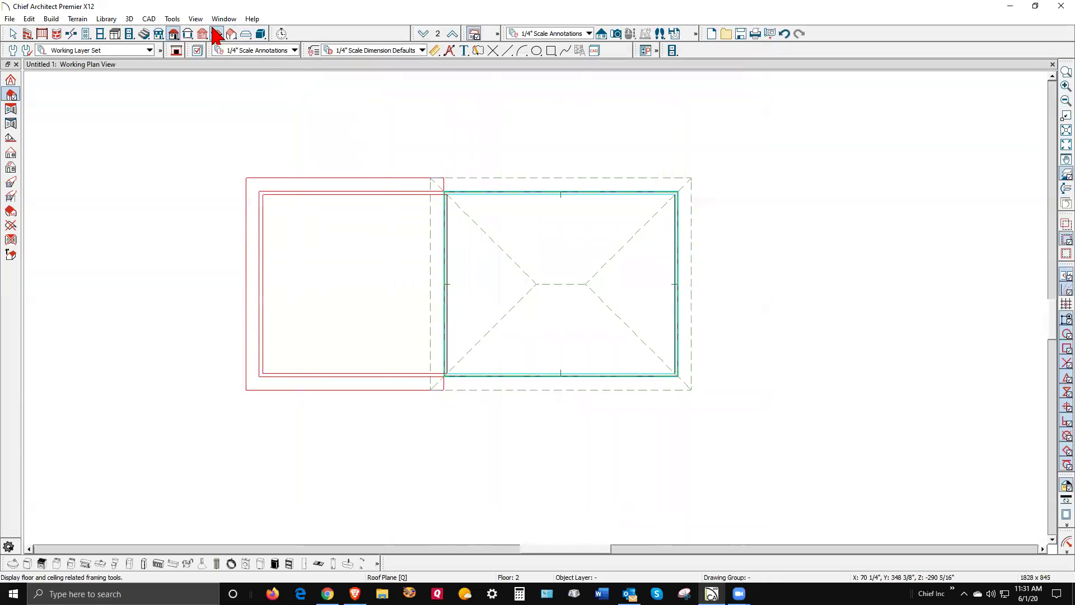
# Step: Create a Perspective Full Overview camera, tile it vertically beside the plan, and orbit to a front view
pyautogui.click(616, 35)
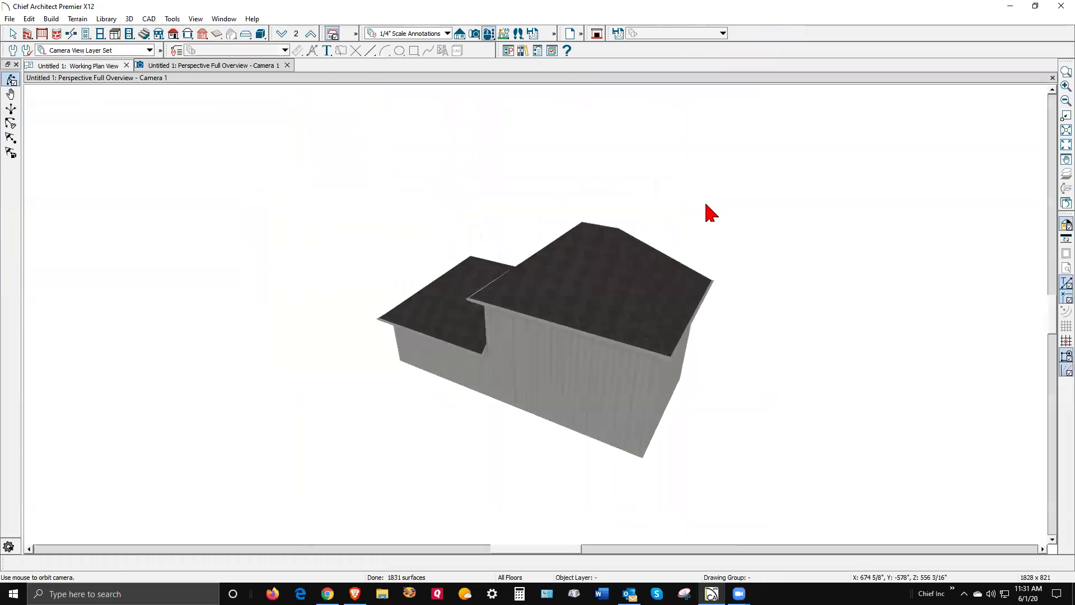
pyautogui.hotkey('alt', 'w')
pyautogui.press('v')
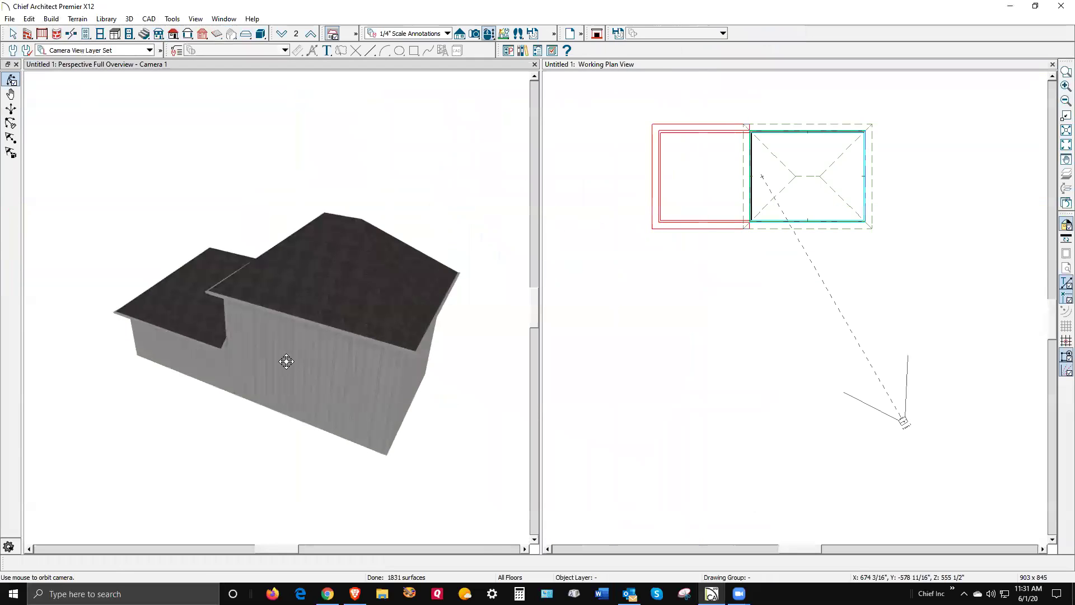
pyautogui.moveTo(284, 360); pyautogui.dragTo(506, 295)
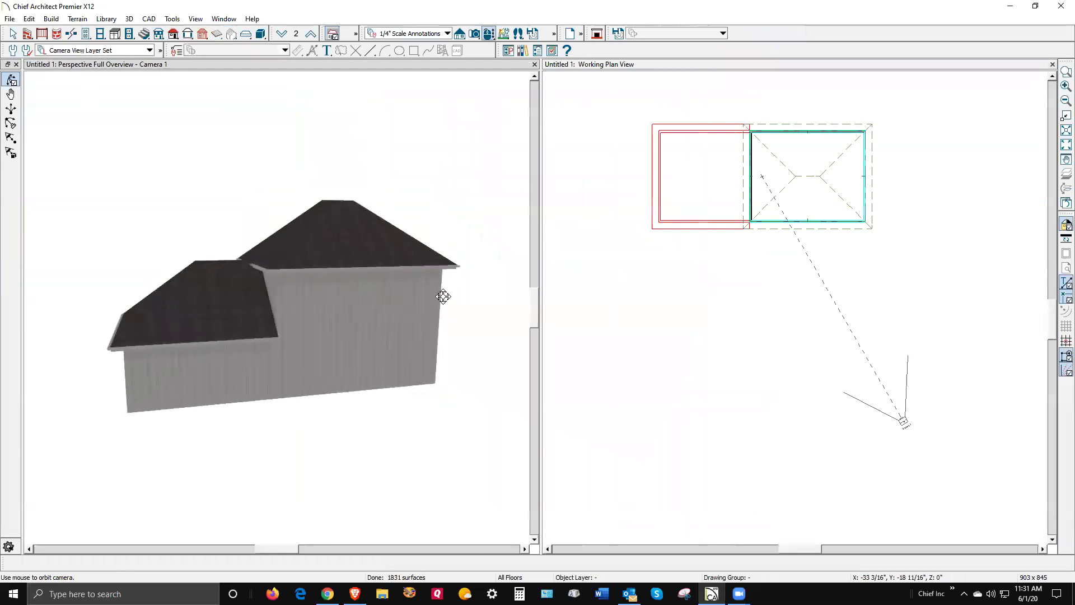
pyautogui.scroll(5, 775, 140)
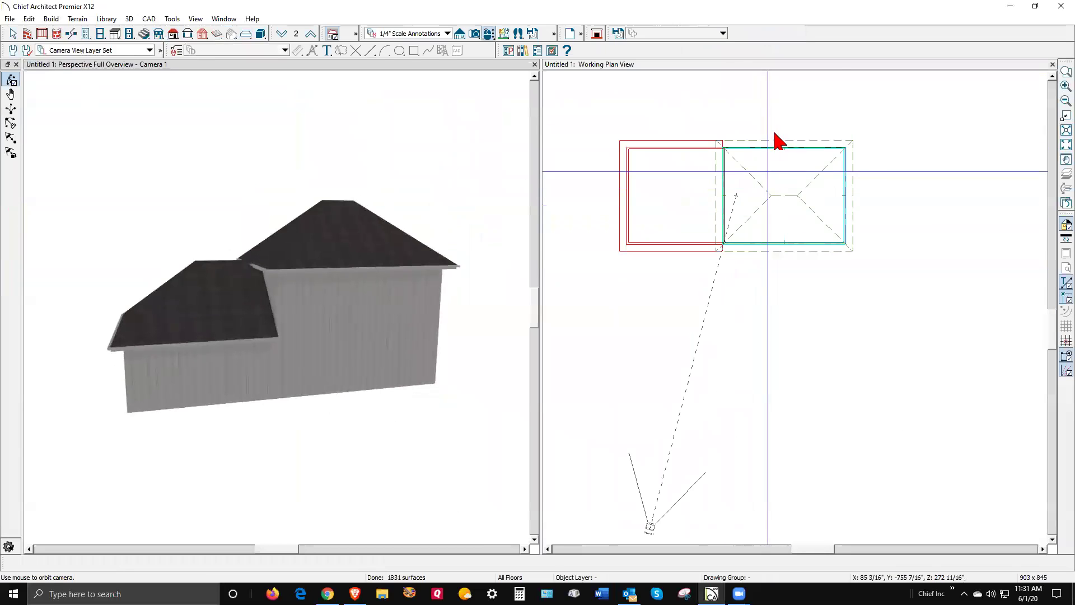
# Step: Set the second floor's left and right walls to Full Gable Wall in Wall Specification
pyautogui.click(689, 213)
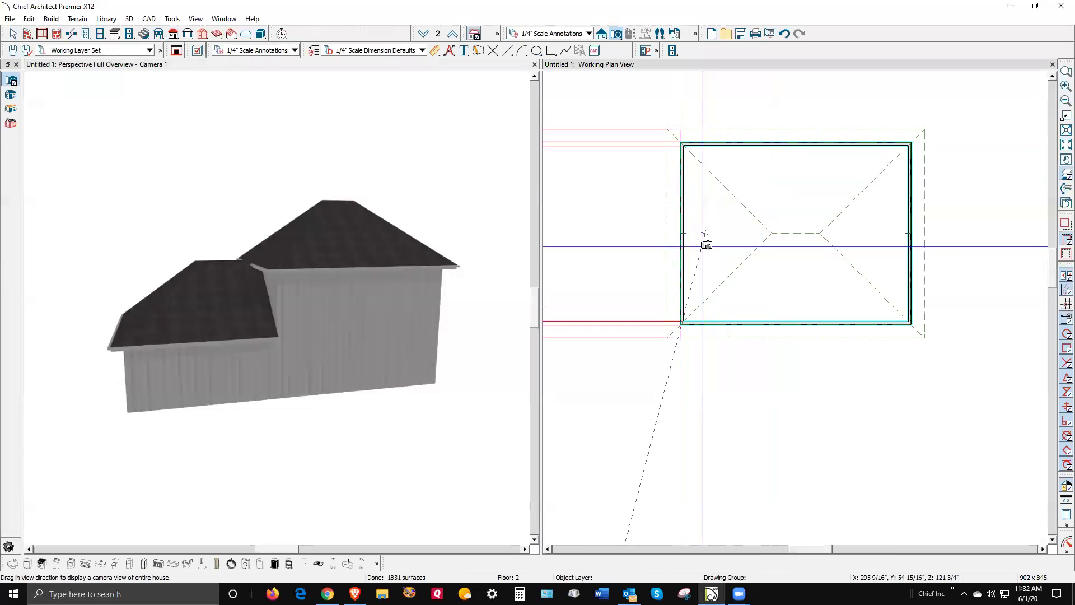
pyautogui.click(685, 214)
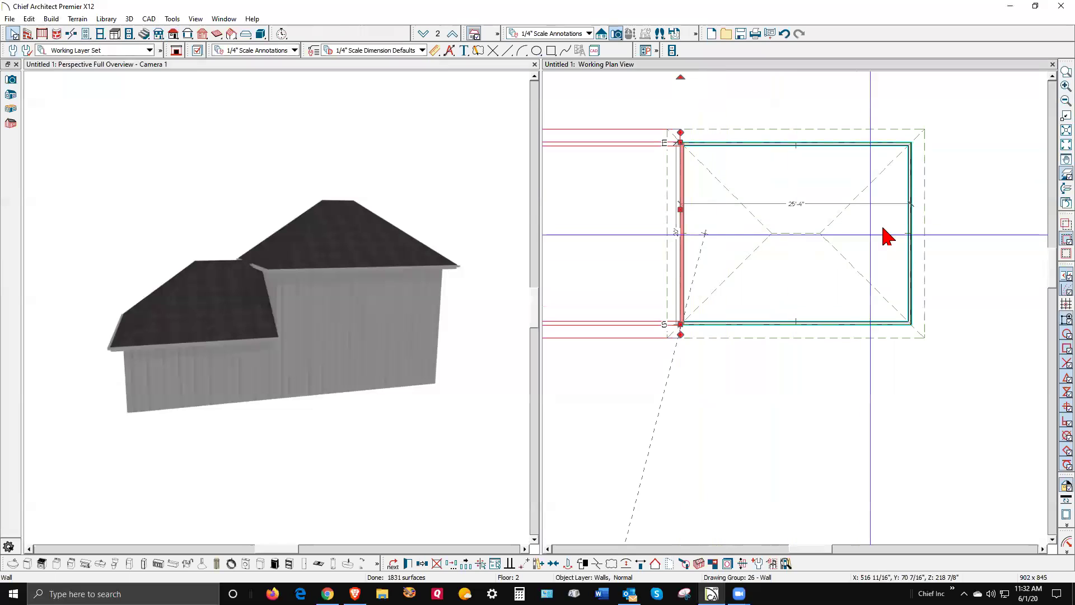
pyautogui.keyDown('shift'); pyautogui.click(911, 233); pyautogui.keyUp('shift')
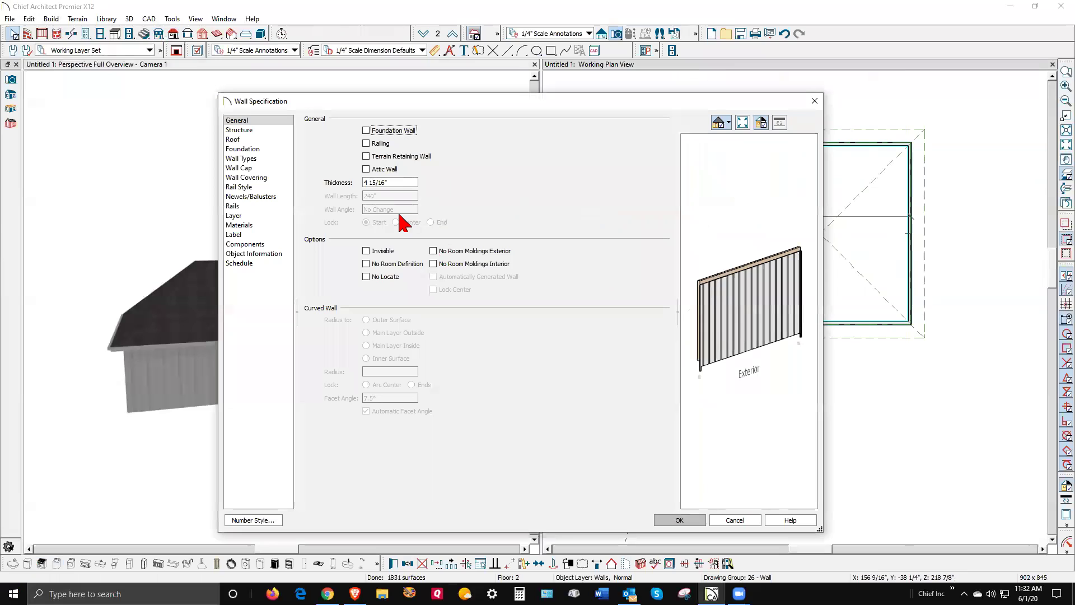
pyautogui.click(257, 139)
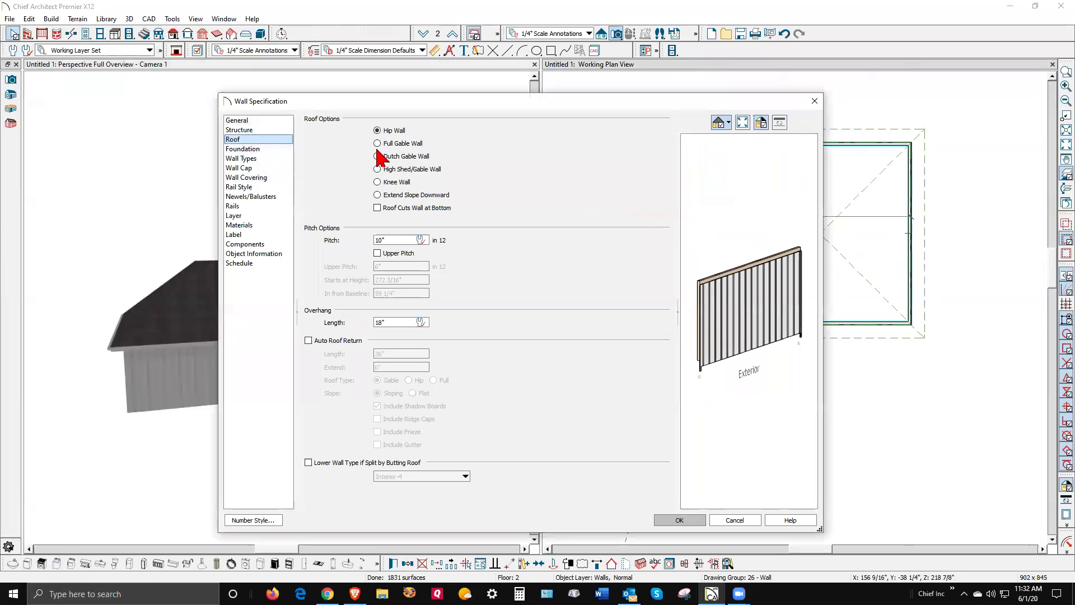
pyautogui.click(686, 522)
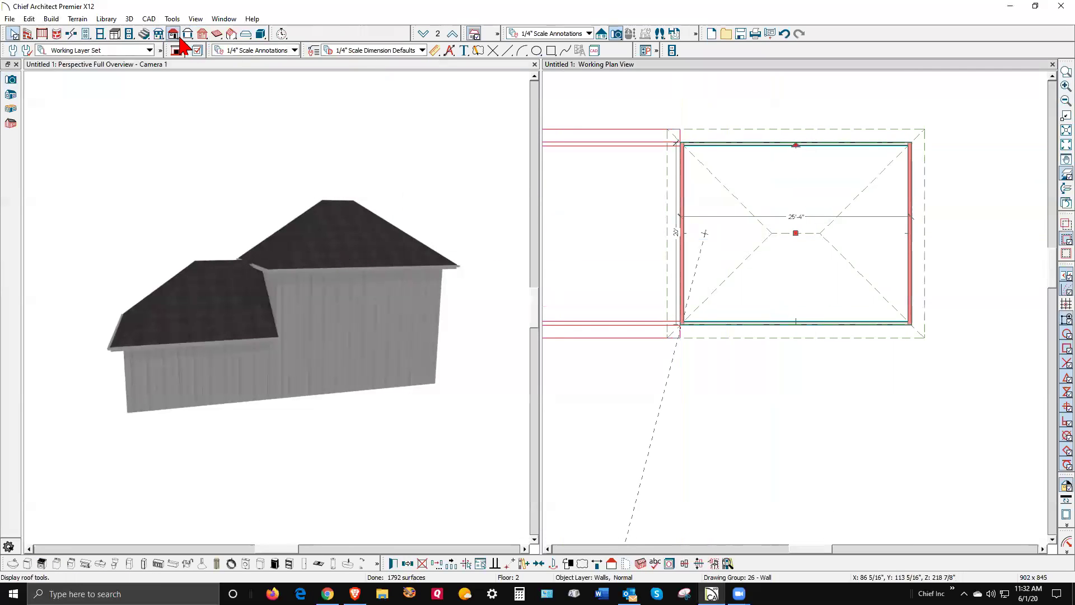
# Step: Rebuild the second-floor roof with the new gable ends and switch down to floor 1
pyautogui.click(179, 37)
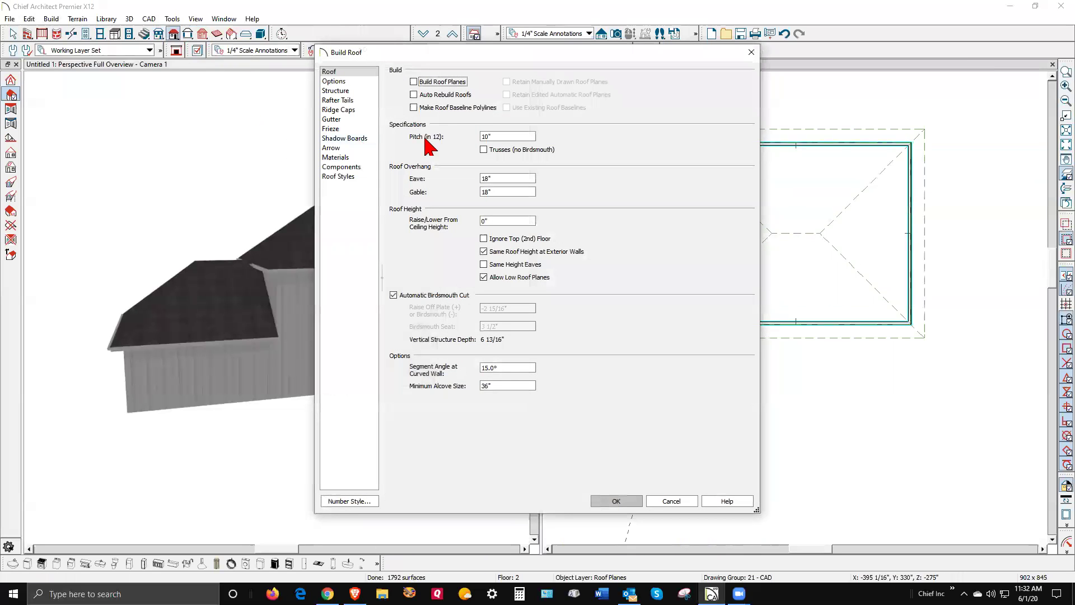
pyautogui.click(622, 500)
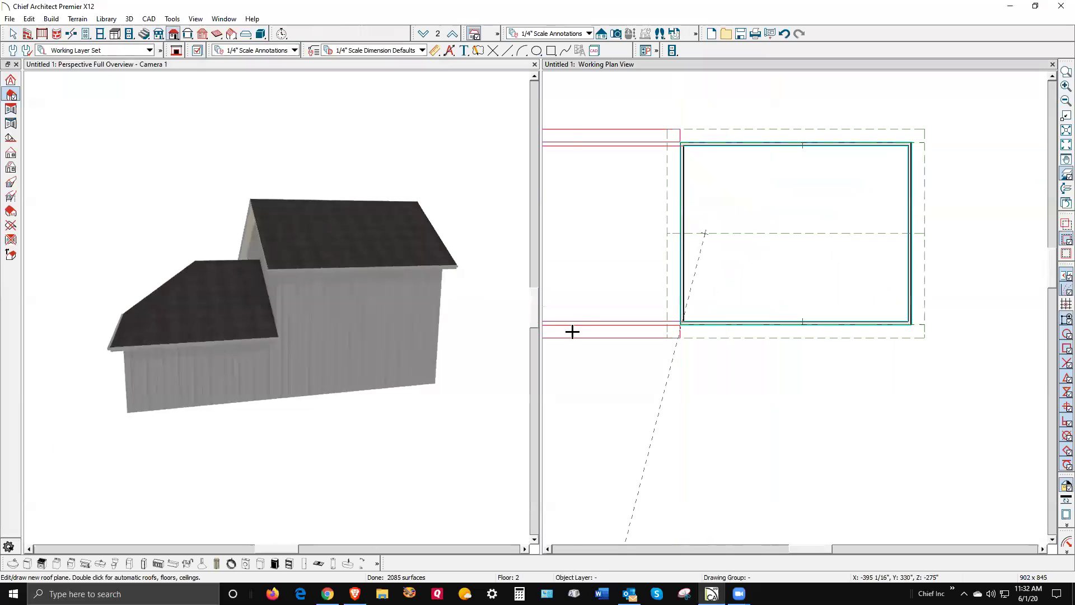
pyautogui.scroll(-2, 732, 374)
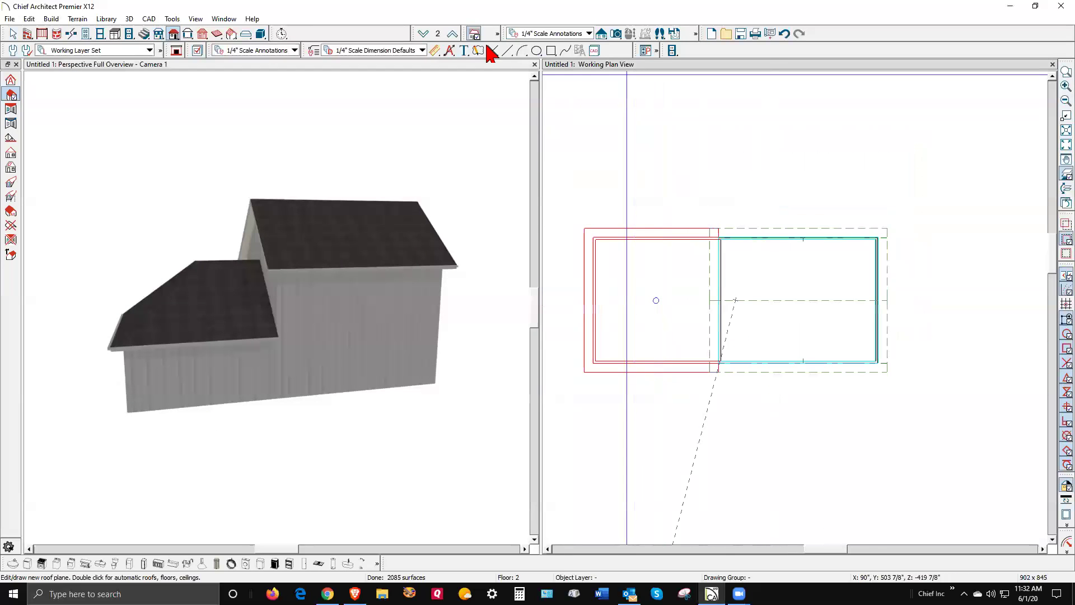
pyautogui.click(423, 33)
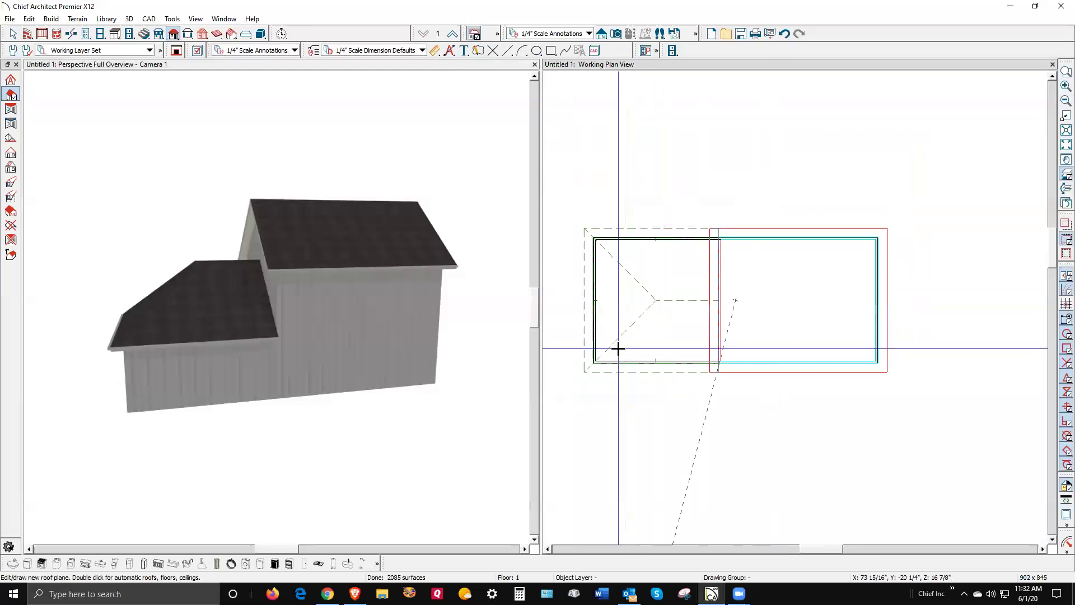
pyautogui.scroll(2, 618, 349)
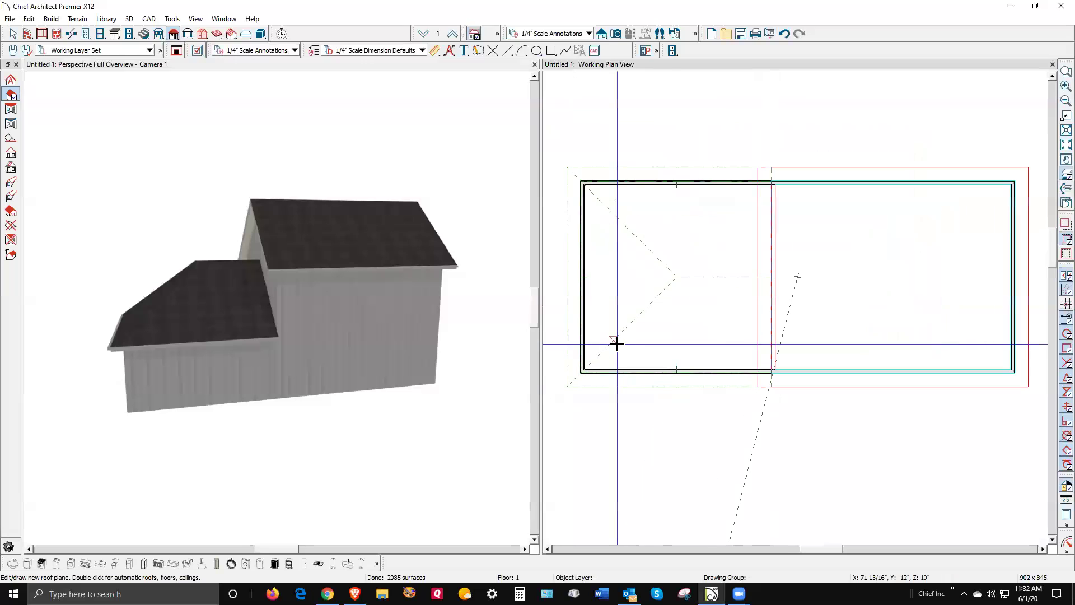
# Step: Set the garage's outer left wall to Full Gable Wall so its roof ends in a gable
pyautogui.rightClick(591, 314)
pyautogui.click(583, 307)
pyautogui.rightClick(583, 308)
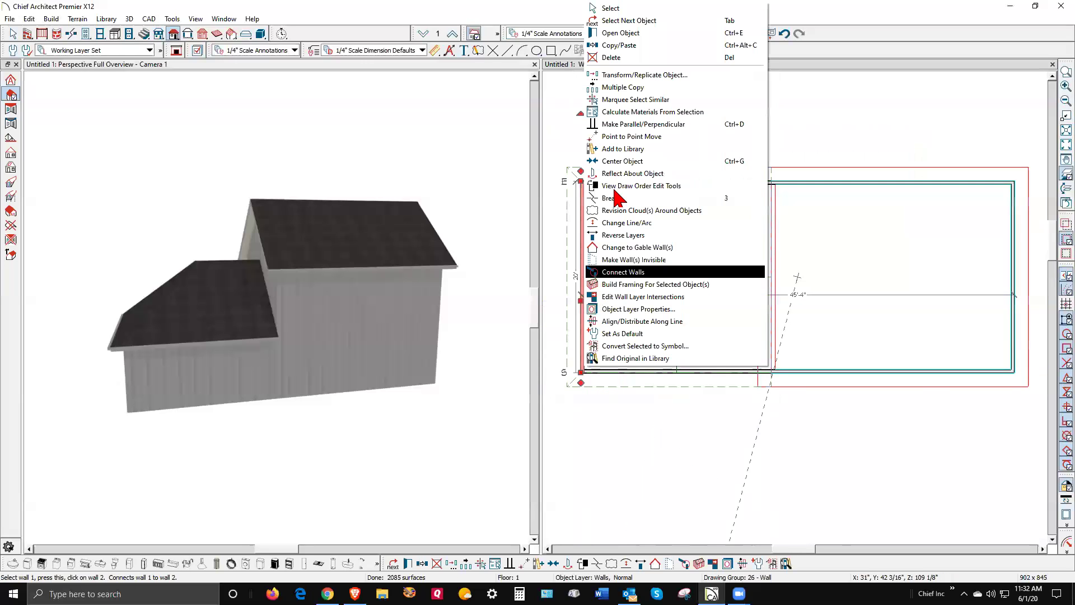
pyautogui.click(630, 37)
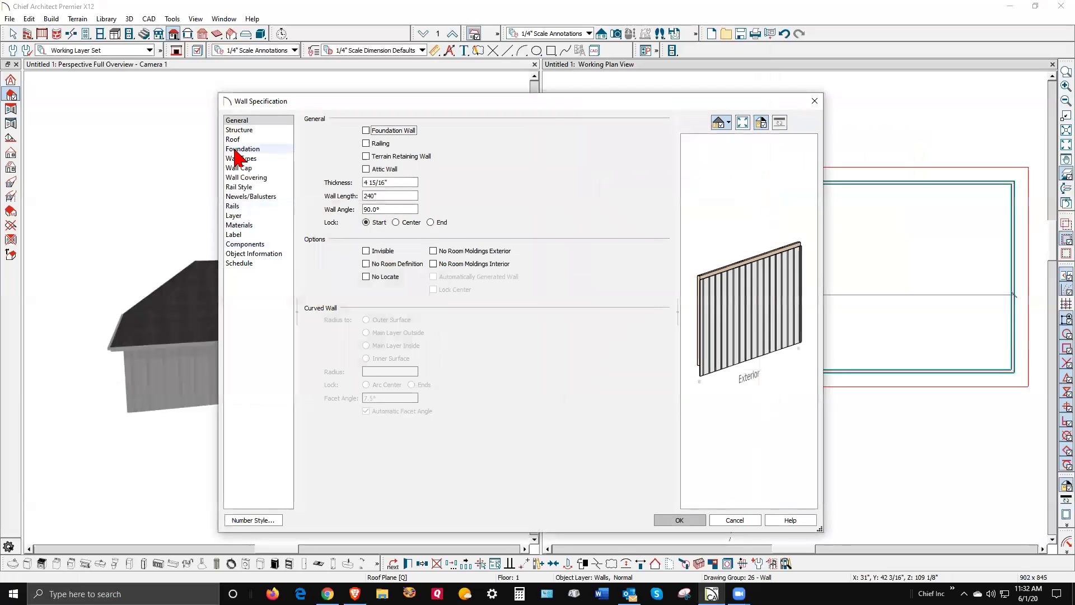
pyautogui.click(233, 140)
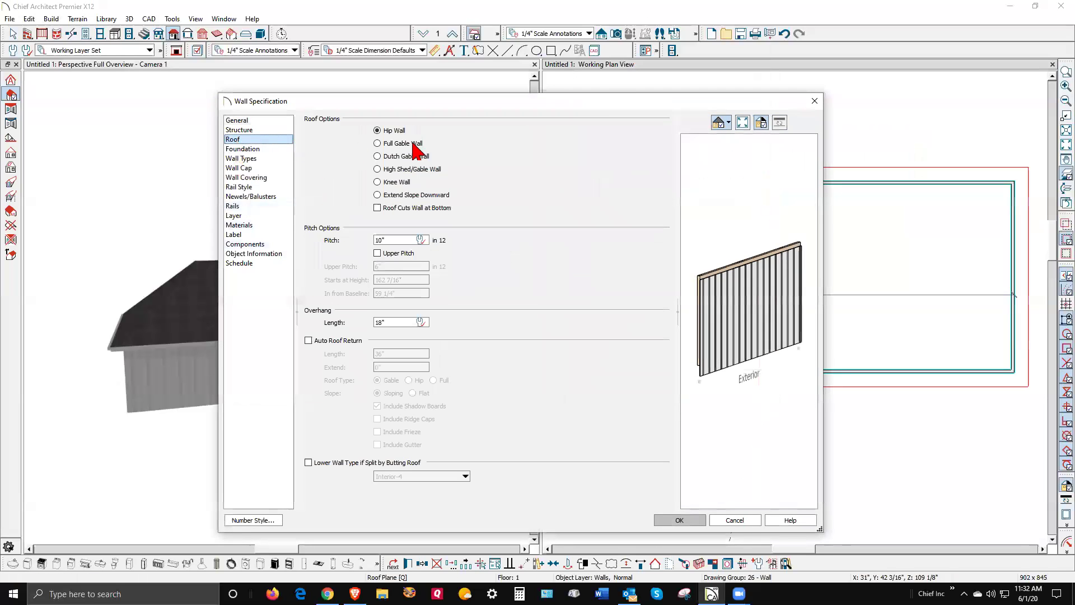
pyautogui.click(692, 520)
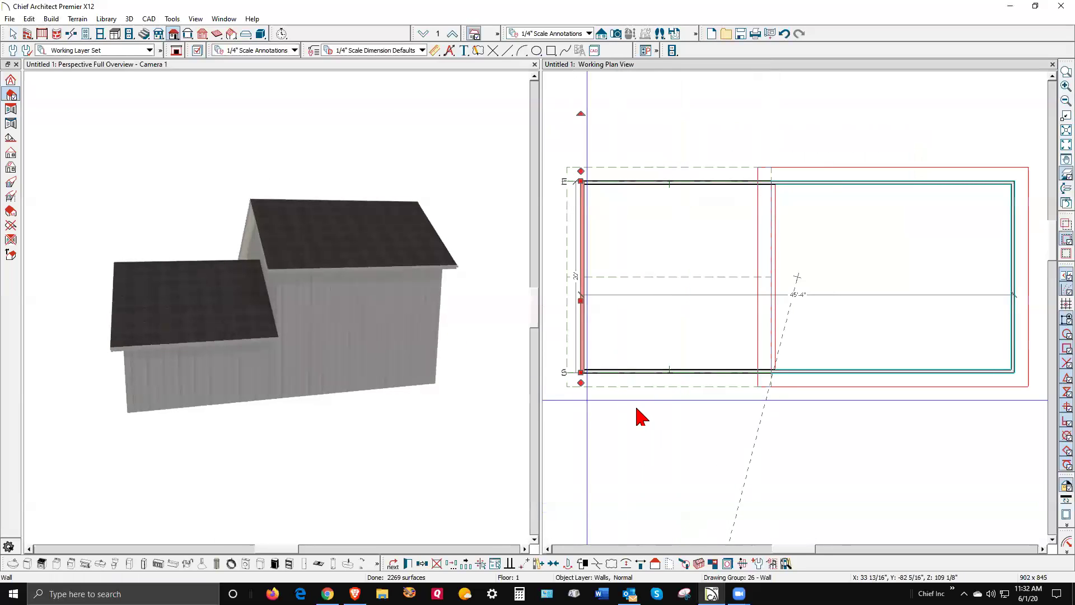
pyautogui.press('Escape')
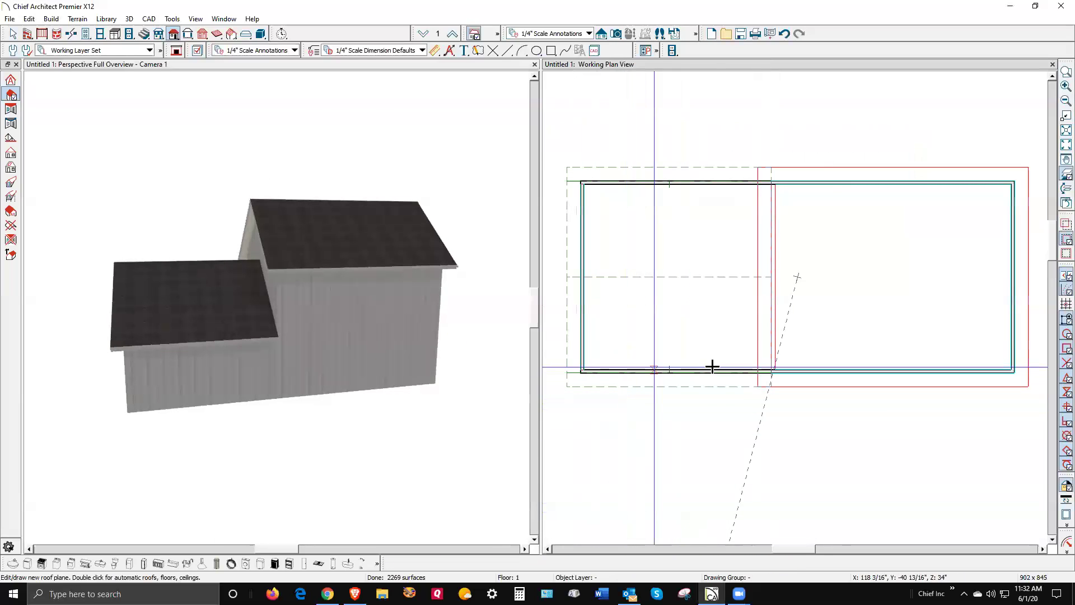
# Step: Go up to floor 2, hide the first-floor reference outlines, and zoom in on both gable roofs in 3D
pyautogui.scroll(-4, 133, 319)
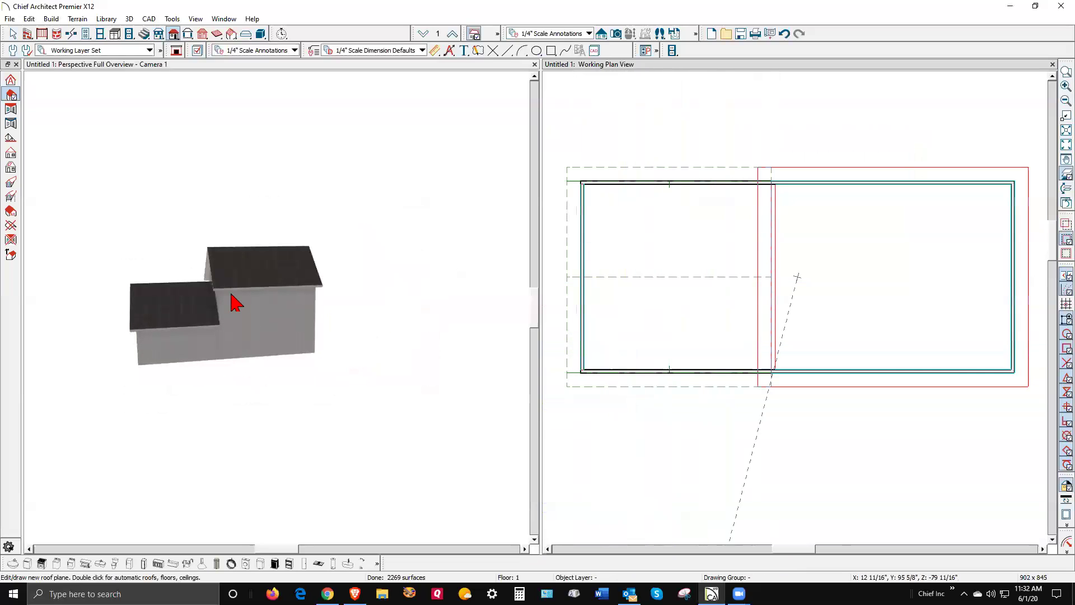
pyautogui.click(453, 35)
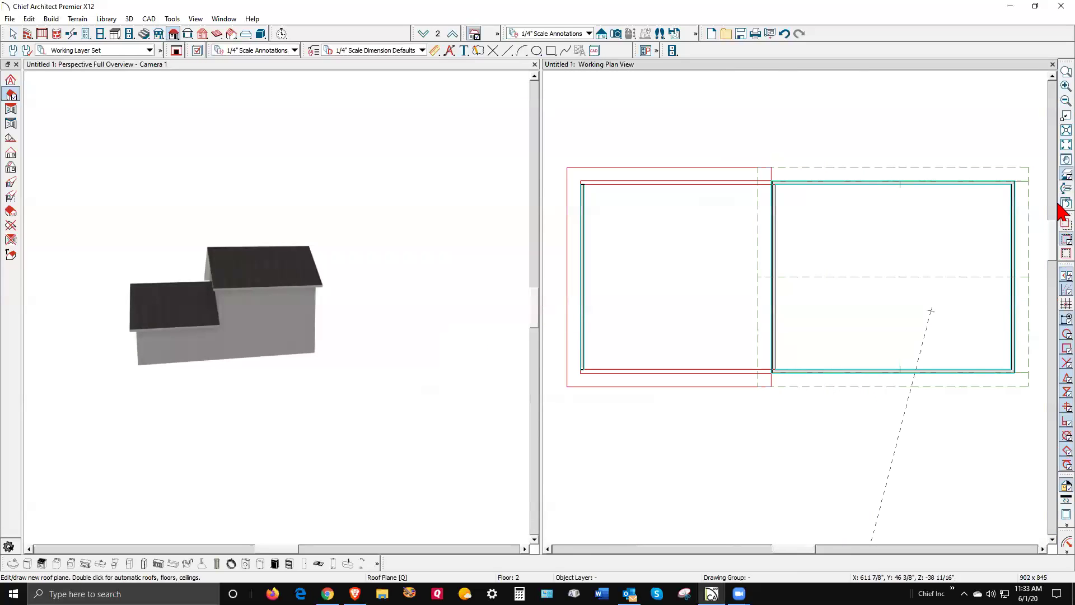
pyautogui.click(1063, 182)
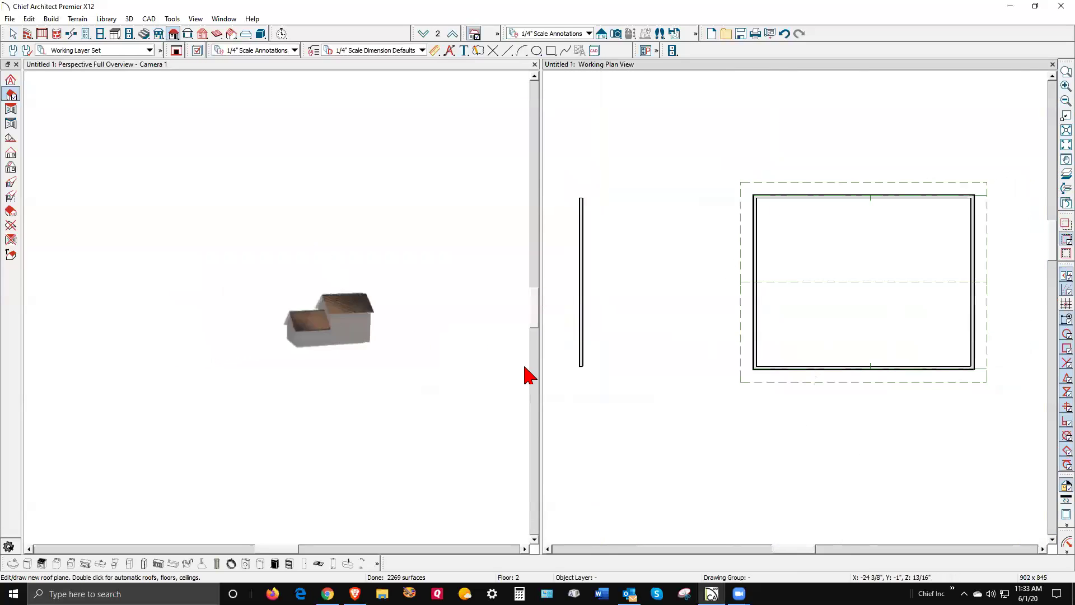
pyautogui.scroll(1, 795, 351)
pyautogui.scroll(-2, 785, 355)
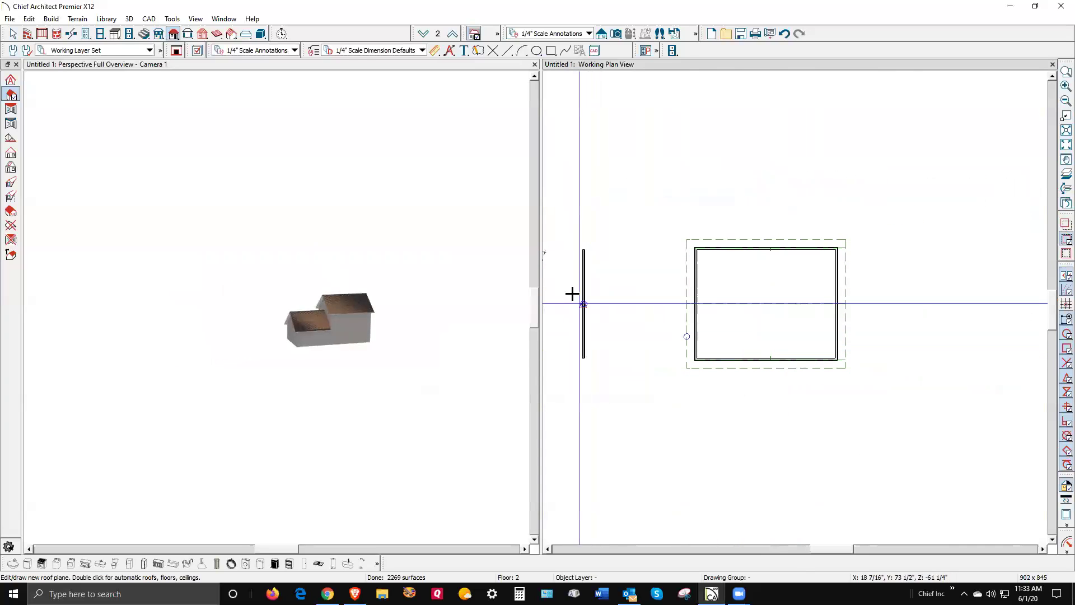
pyautogui.scroll(3, 842, 303)
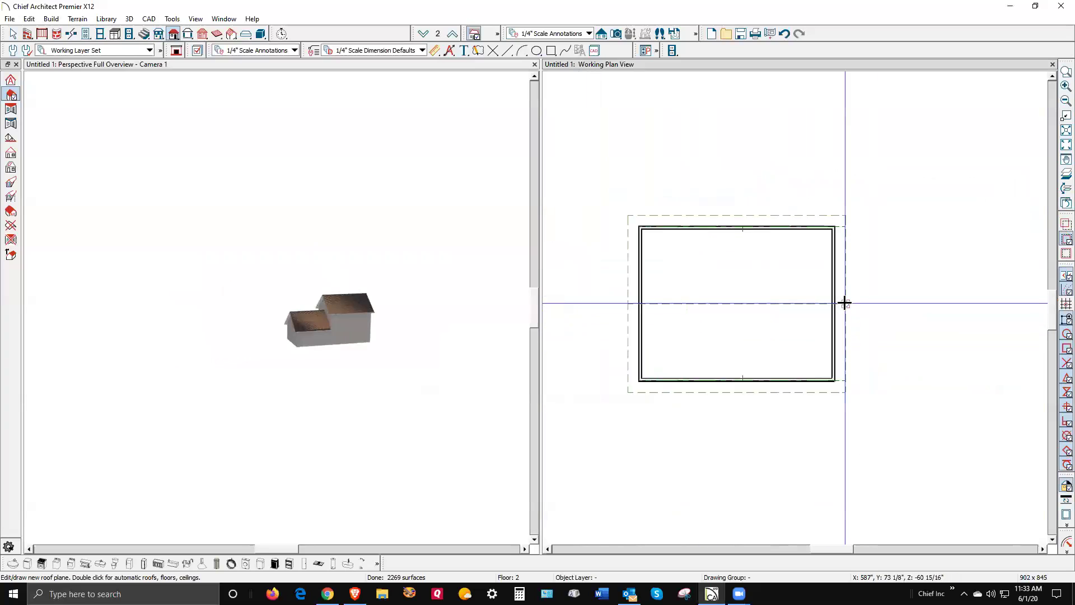
pyautogui.scroll(1, 691, 330)
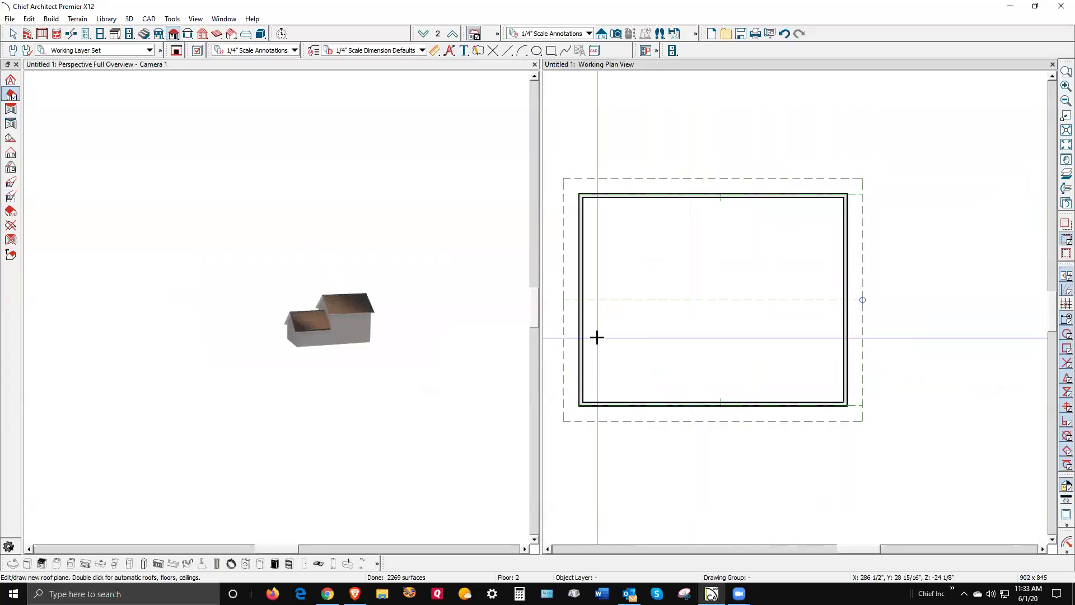
pyautogui.scroll(6, 377, 328)
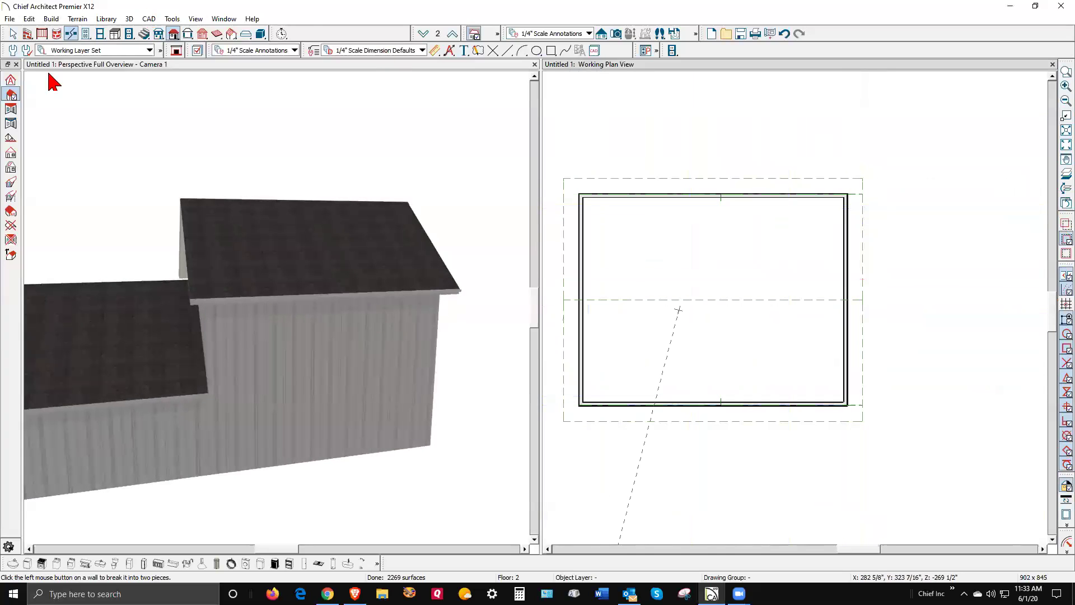
# Step: Draw a small three-wall interior bump-out against the second floor's front wall
pyautogui.click(13, 34)
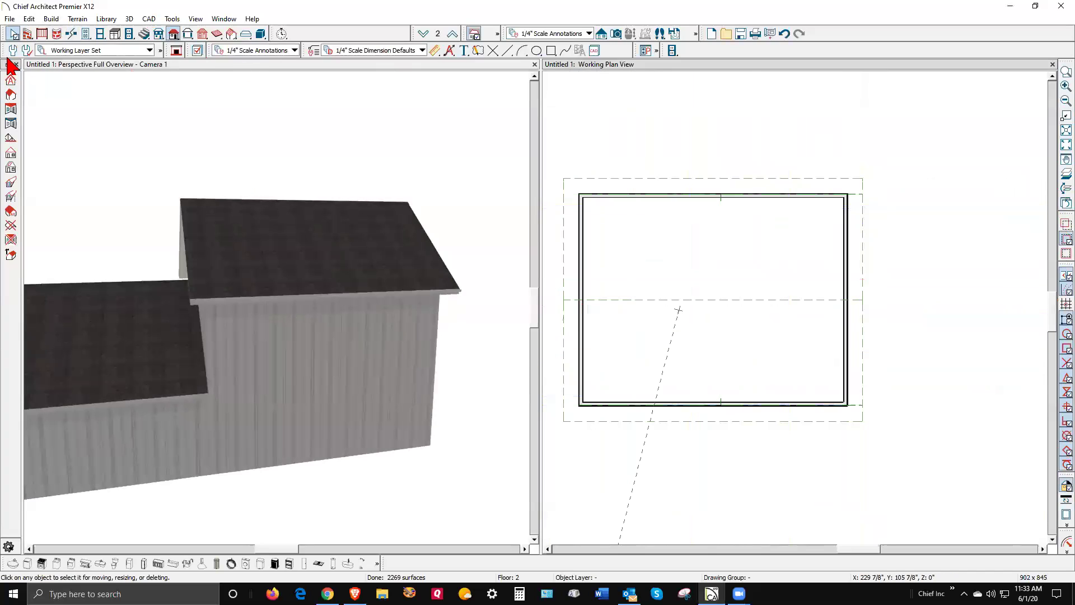
pyautogui.click(27, 34)
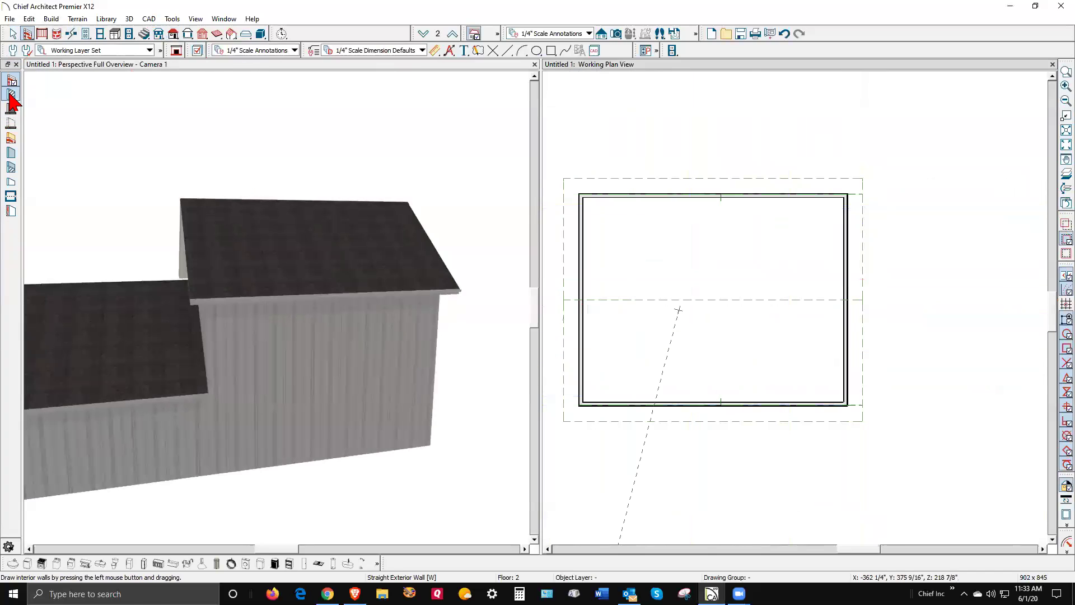
pyautogui.click(12, 94)
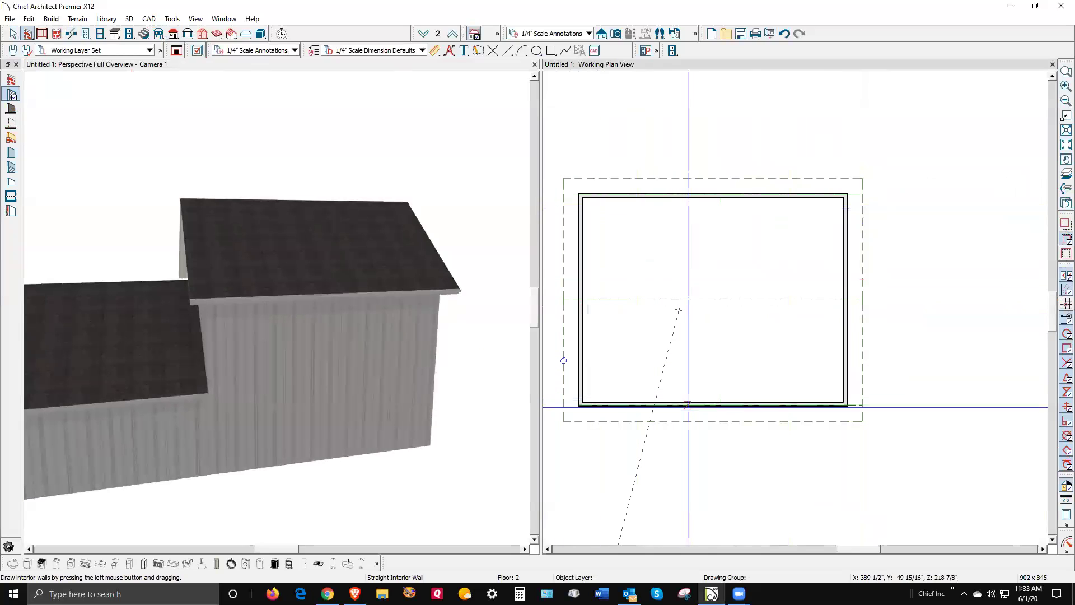
pyautogui.moveTo(682, 403)
pyautogui.mouseDown()
pyautogui.moveTo(682, 340)
pyautogui.moveTo(764, 340)
pyautogui.moveTo(767, 400)
pyautogui.mouseUp()
pyautogui.press('space')
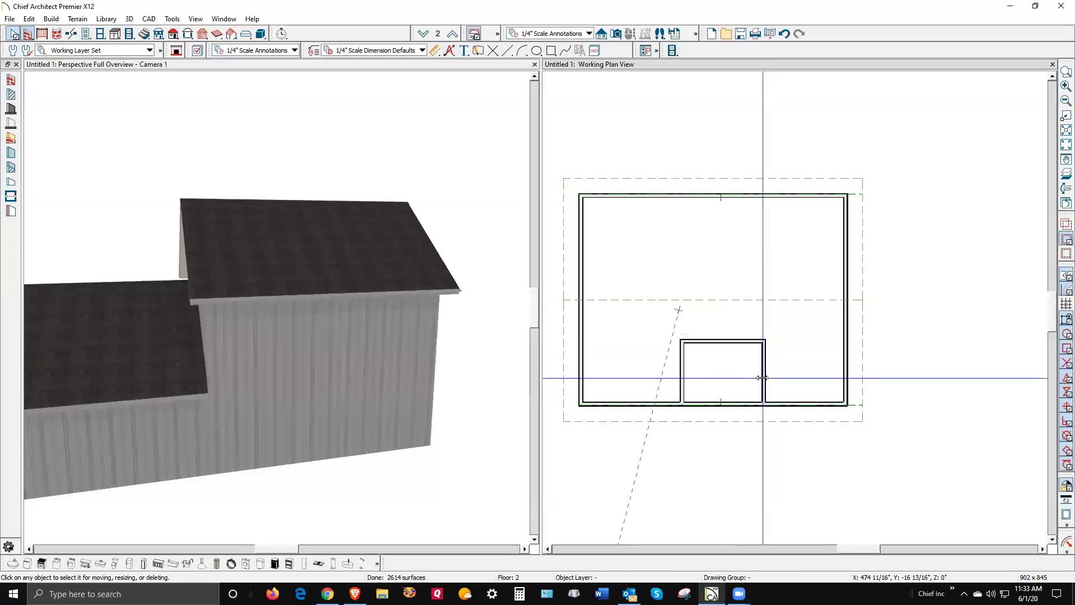
# Step: Centre the bump-out's walls along the floor's width with Center Object referencing the back wall
pyautogui.keyDown('shift'); pyautogui.click(723, 341); pyautogui.keyUp('shift')
pyautogui.keyDown('shift'); pyautogui.click(682, 375); pyautogui.keyUp('shift')
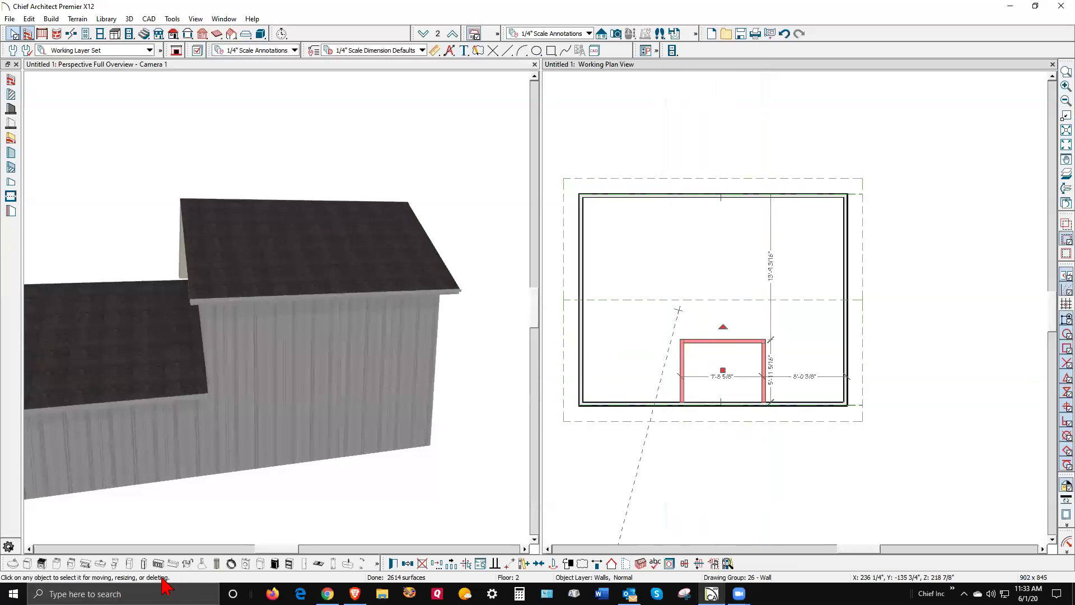
pyautogui.click(407, 563)
pyautogui.click(538, 563)
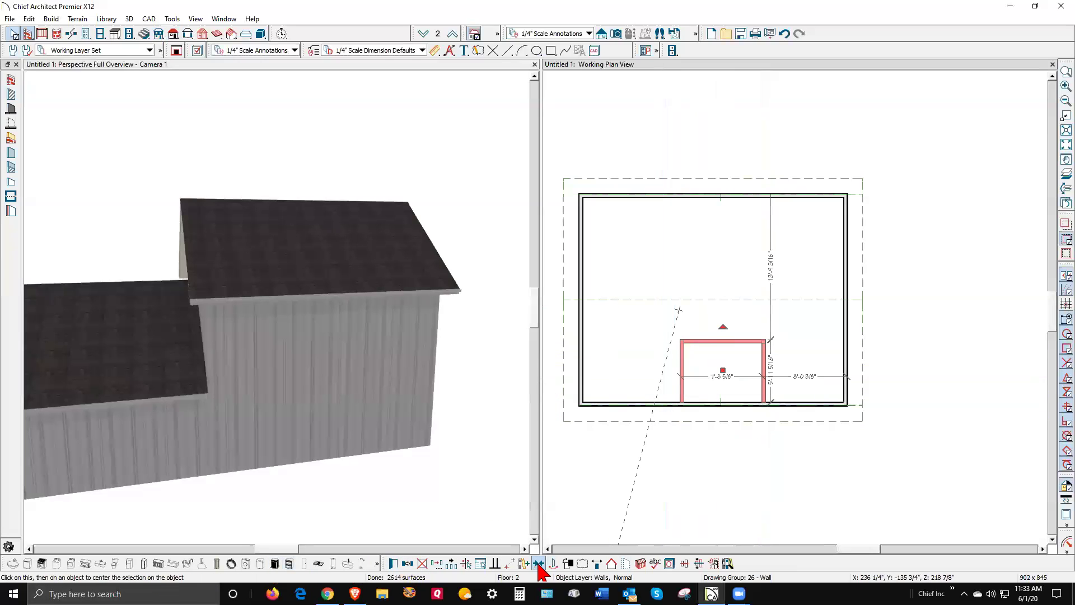
pyautogui.click(713, 403)
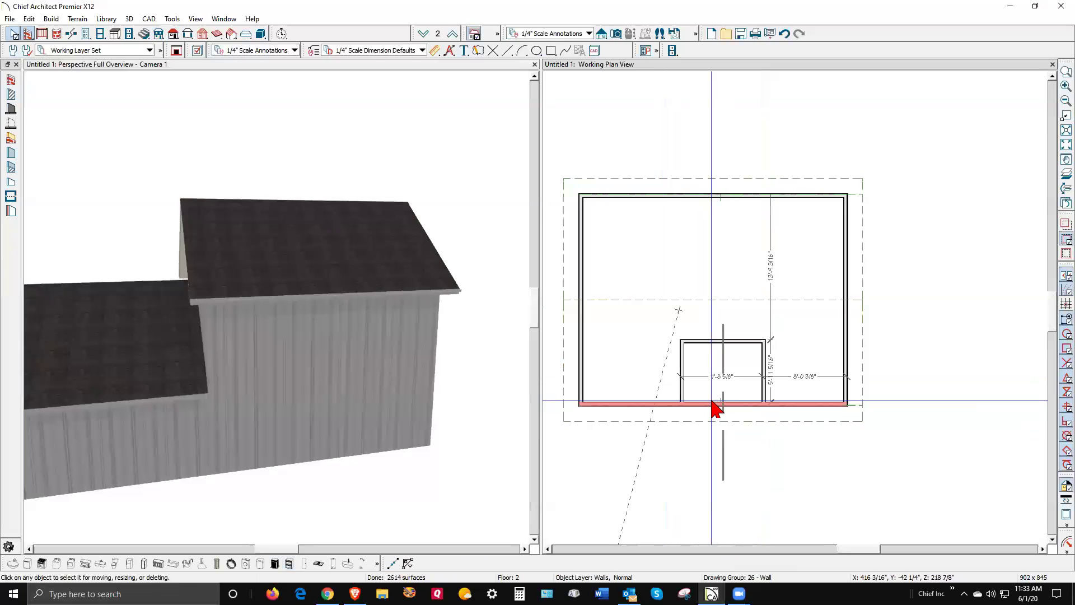
pyautogui.press('Escape')
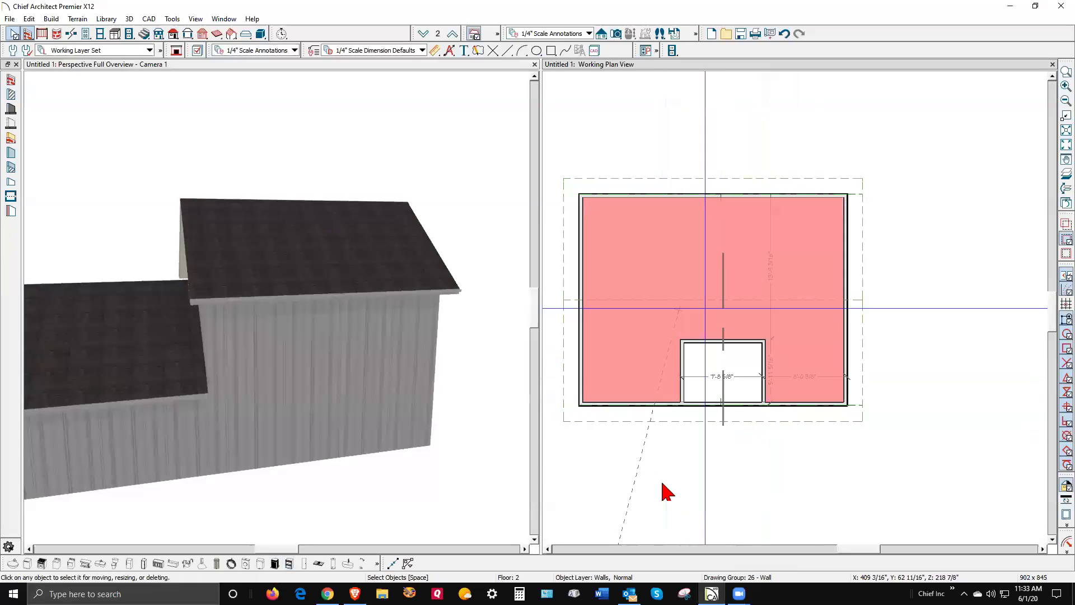
pyautogui.press('Escape')
pyautogui.click(715, 214)
pyautogui.click(714, 203)
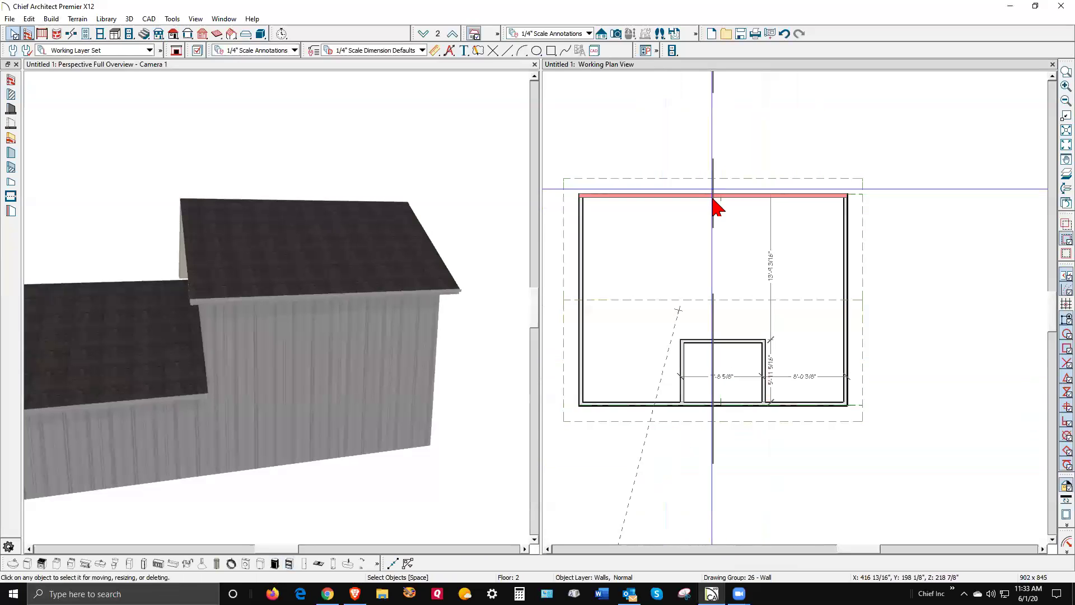
pyautogui.click(714, 203)
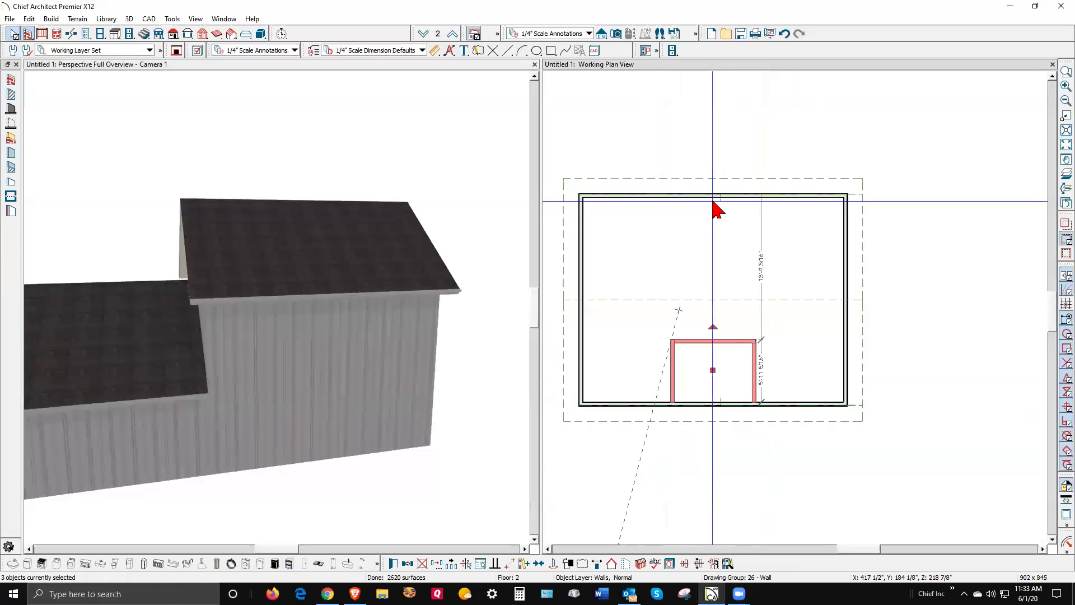
# Step: Break the second-floor front wall at both side walls of the small room and select the middle piece
pyautogui.scroll(3, 728, 447)
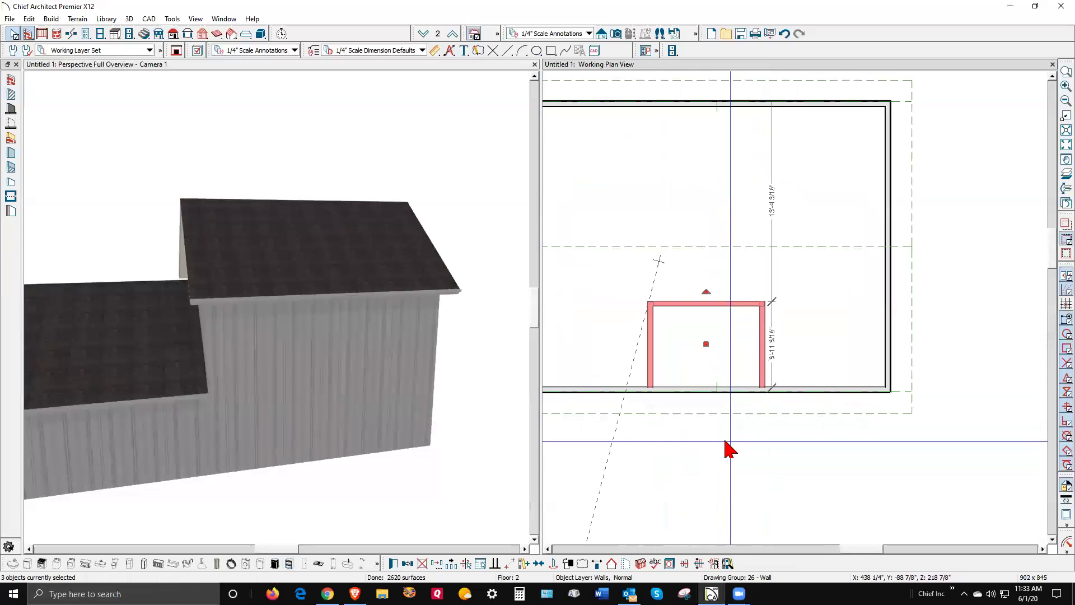
pyautogui.click(728, 447)
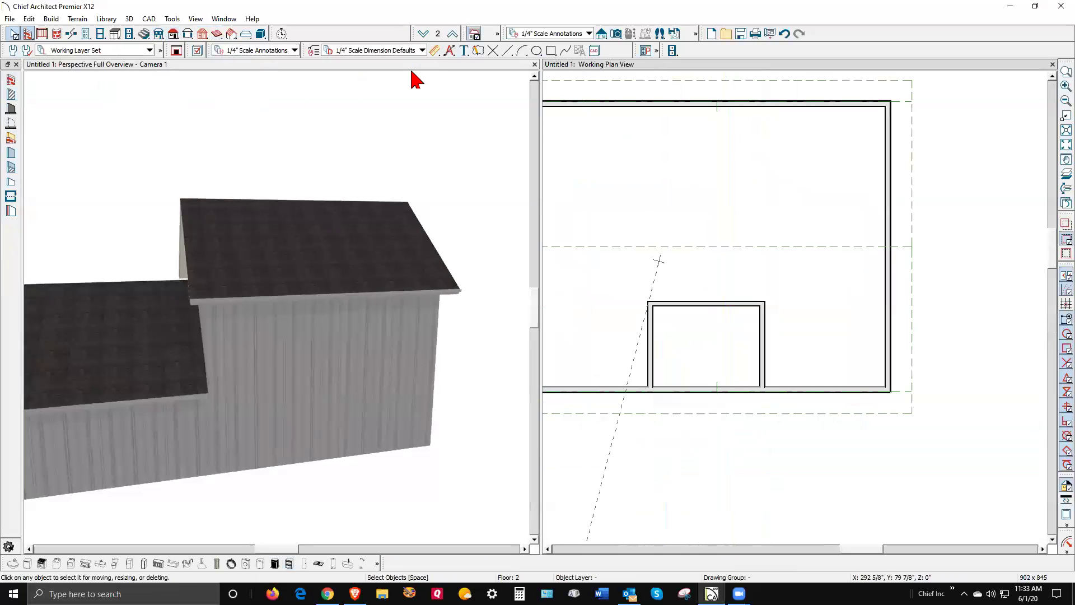
pyautogui.click(72, 34)
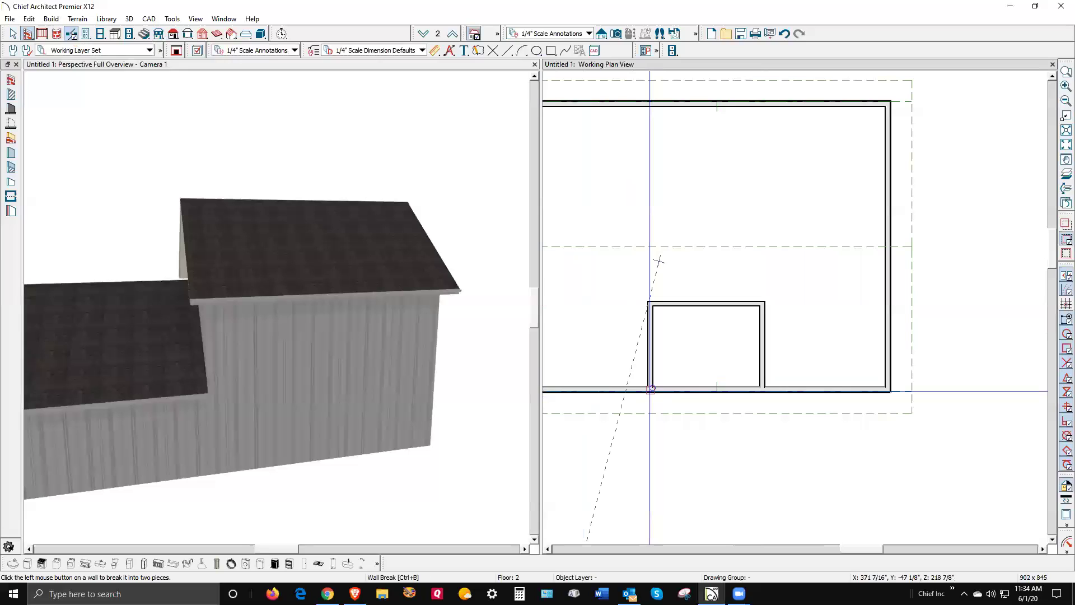
pyautogui.click(802, 392)
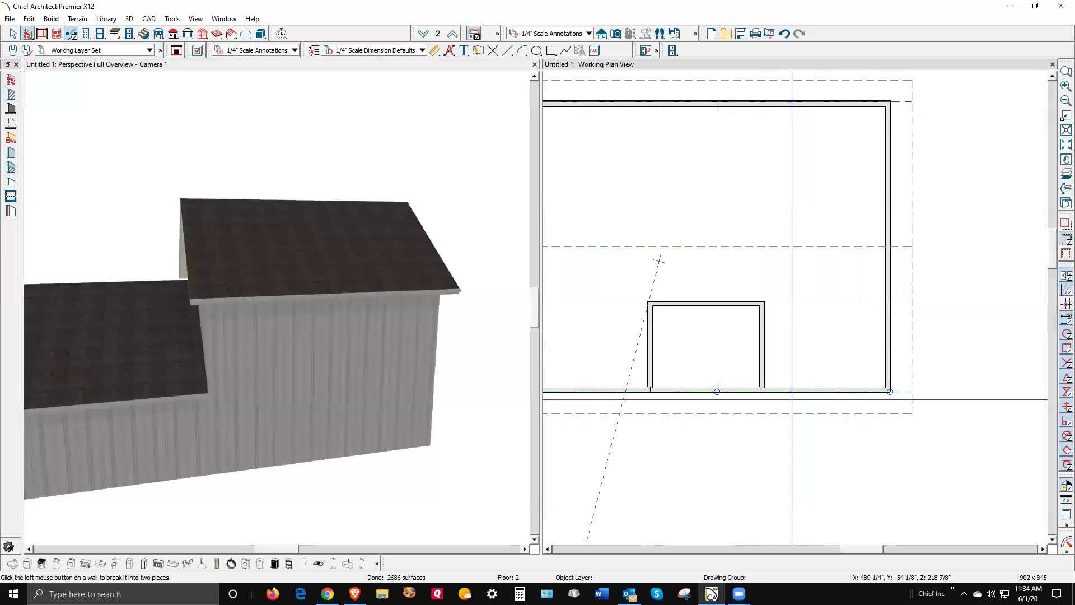
pyautogui.click(785, 392)
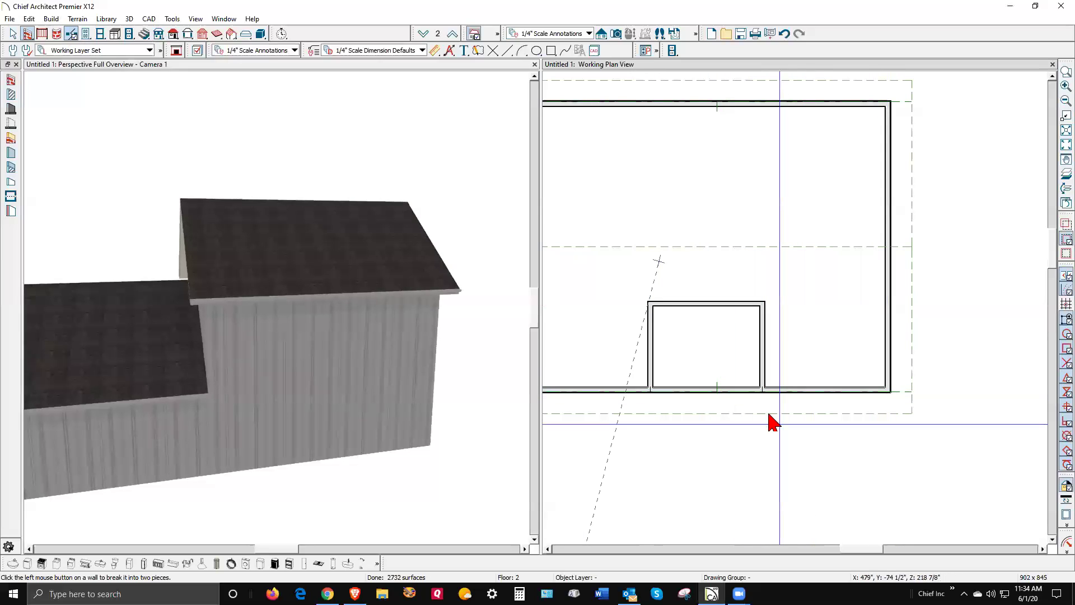
pyautogui.press('space')
pyautogui.click(761, 391)
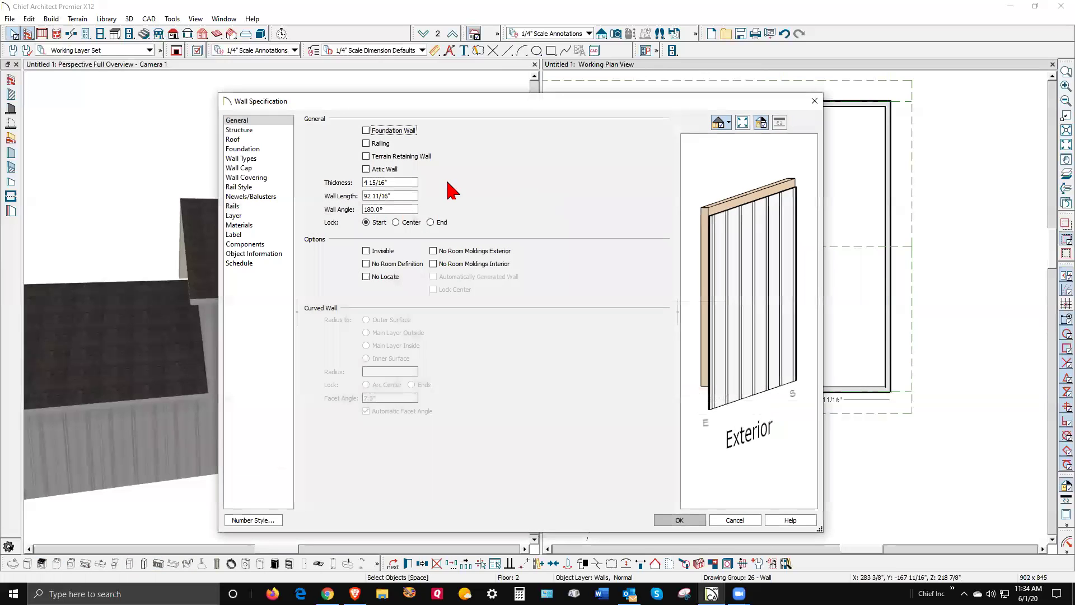
# Step: Set the front wall's middle segment to Full Gable Wall in its Roof settings
pyautogui.click(283, 140)
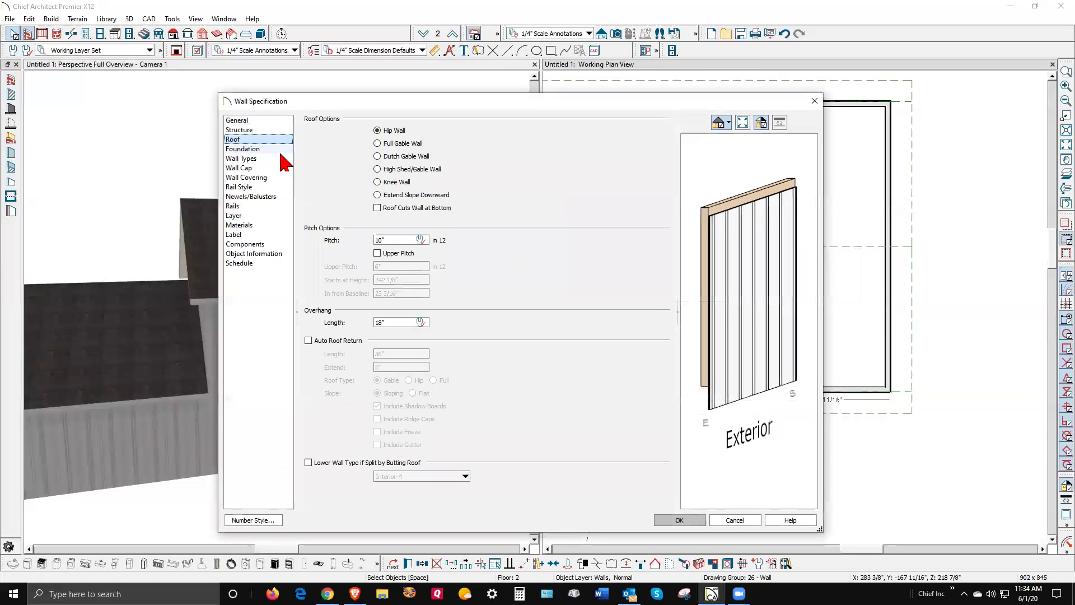
pyautogui.click(391, 145)
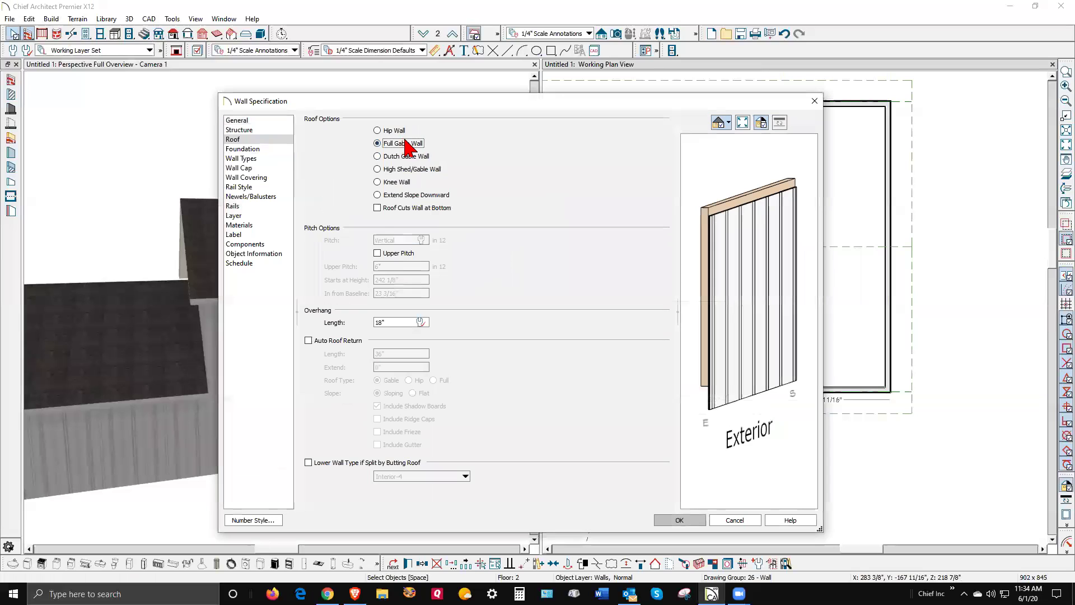
pyautogui.click(680, 520)
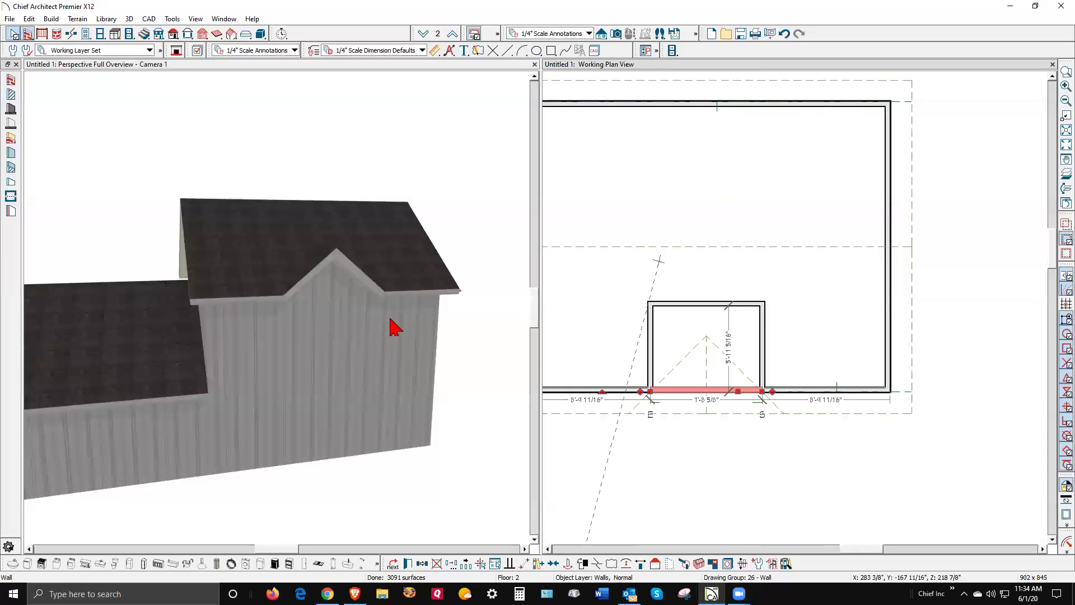
# Step: Set the small alcove room's Finished Ceiling height to 120 inches
pyautogui.rightClick(682, 339)
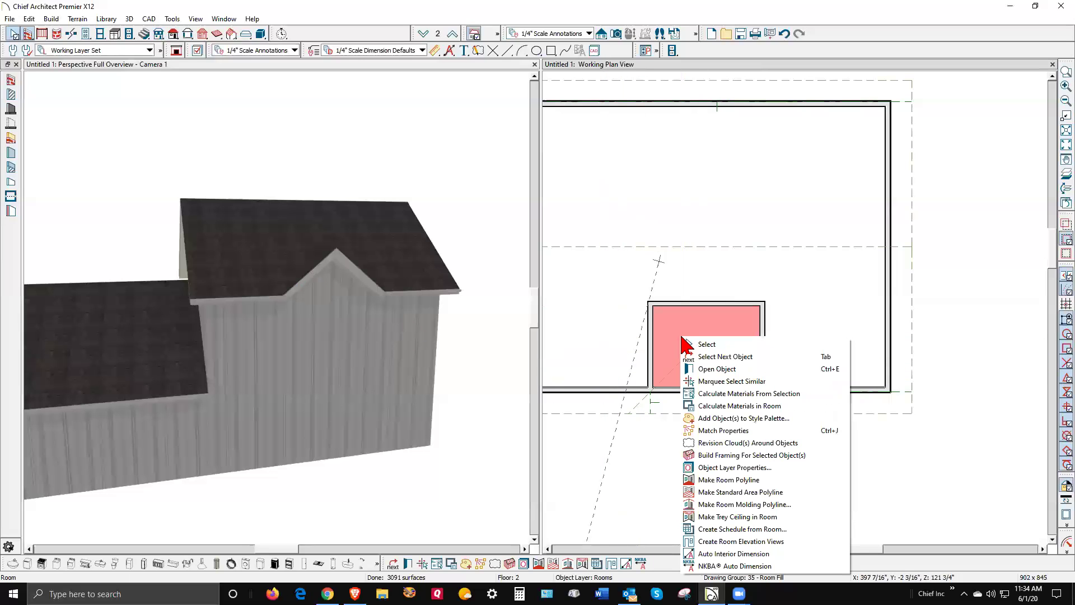
pyautogui.click(728, 369)
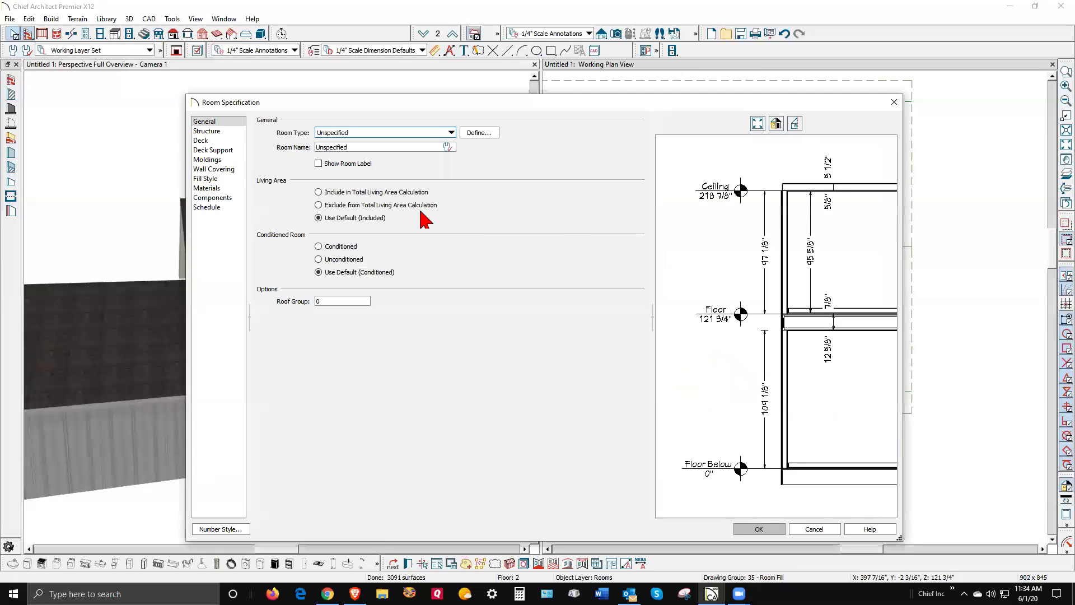
pyautogui.click(203, 132)
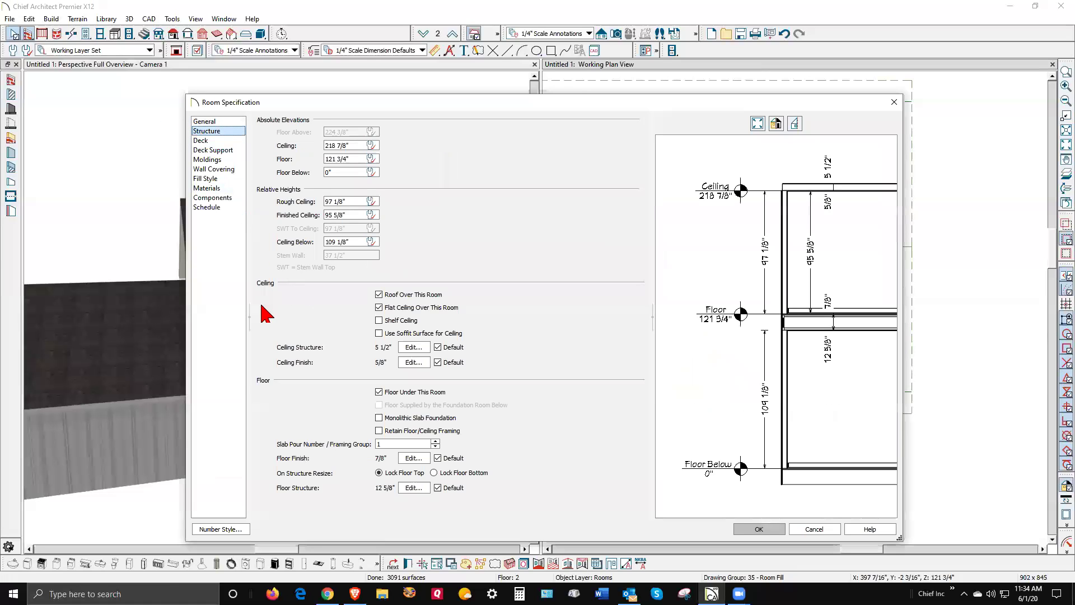
pyautogui.click(350, 214)
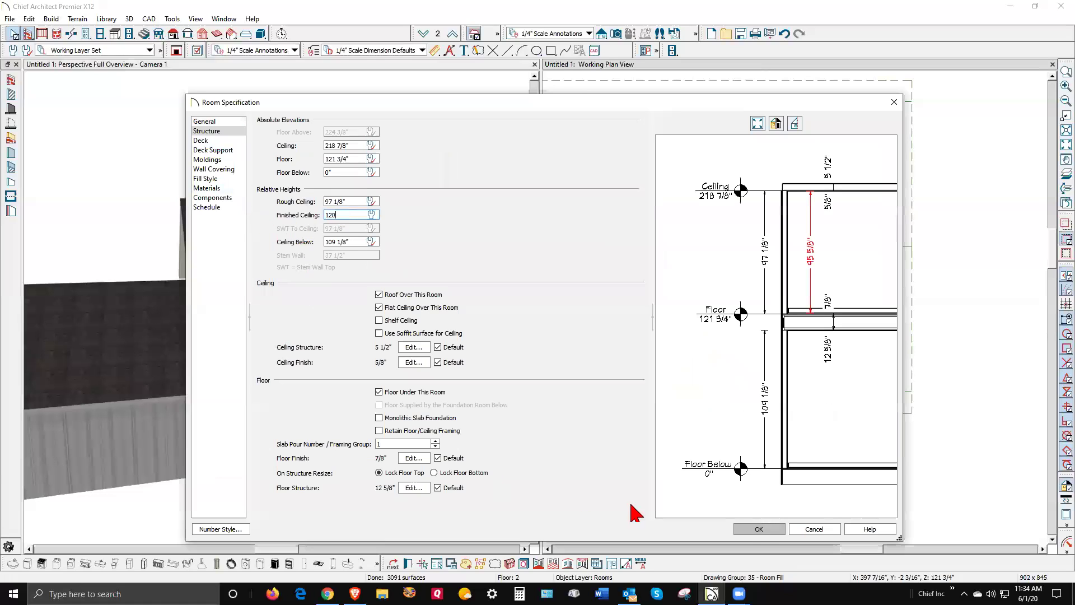
pyautogui.click(751, 530)
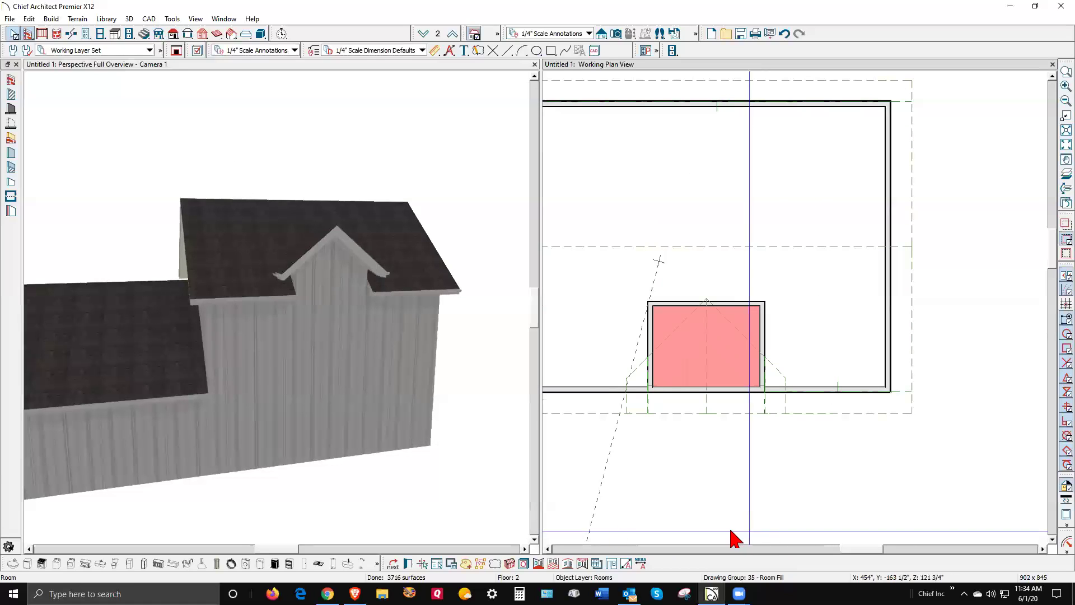